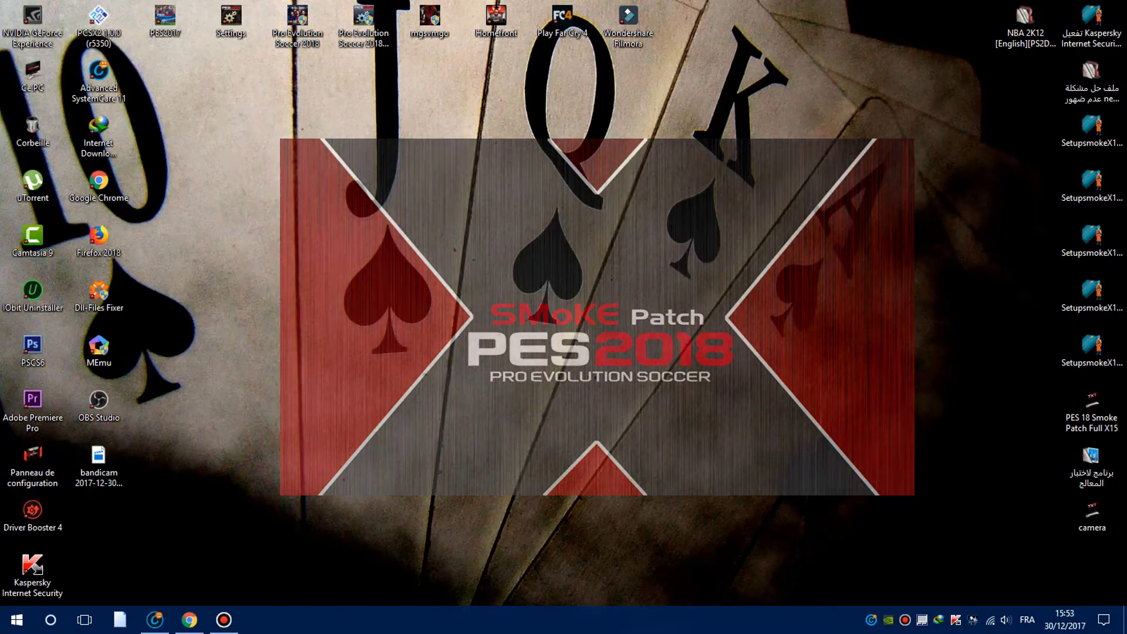
pyautogui.click(1093, 128)
pyautogui.rightClick(731, 189)
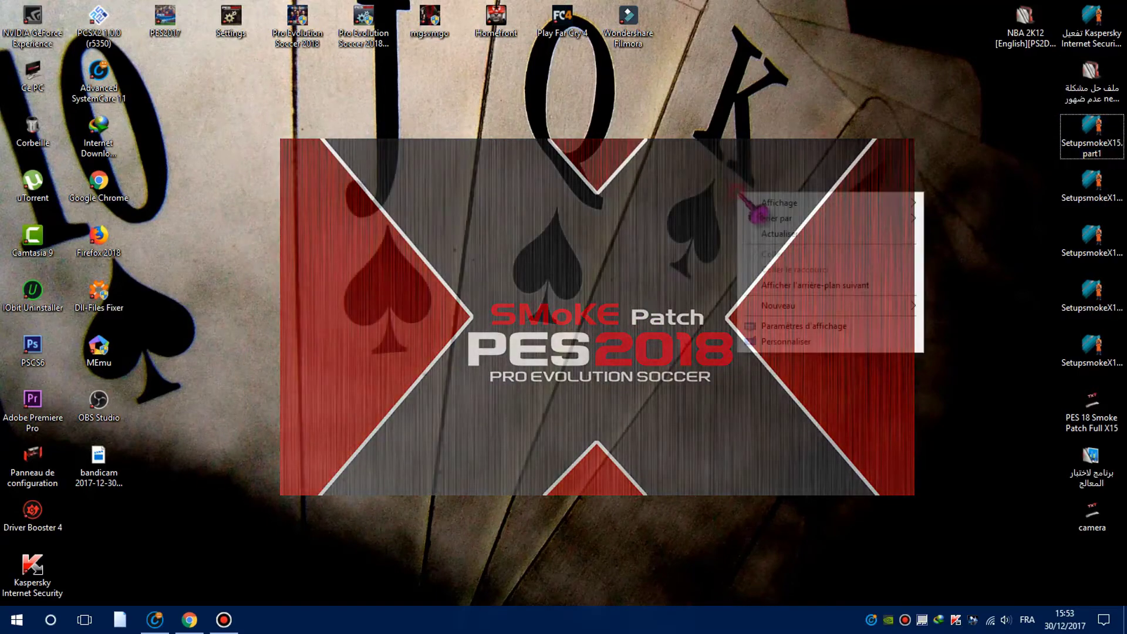
pyautogui.click(756, 238)
pyautogui.rightClick(416, 111)
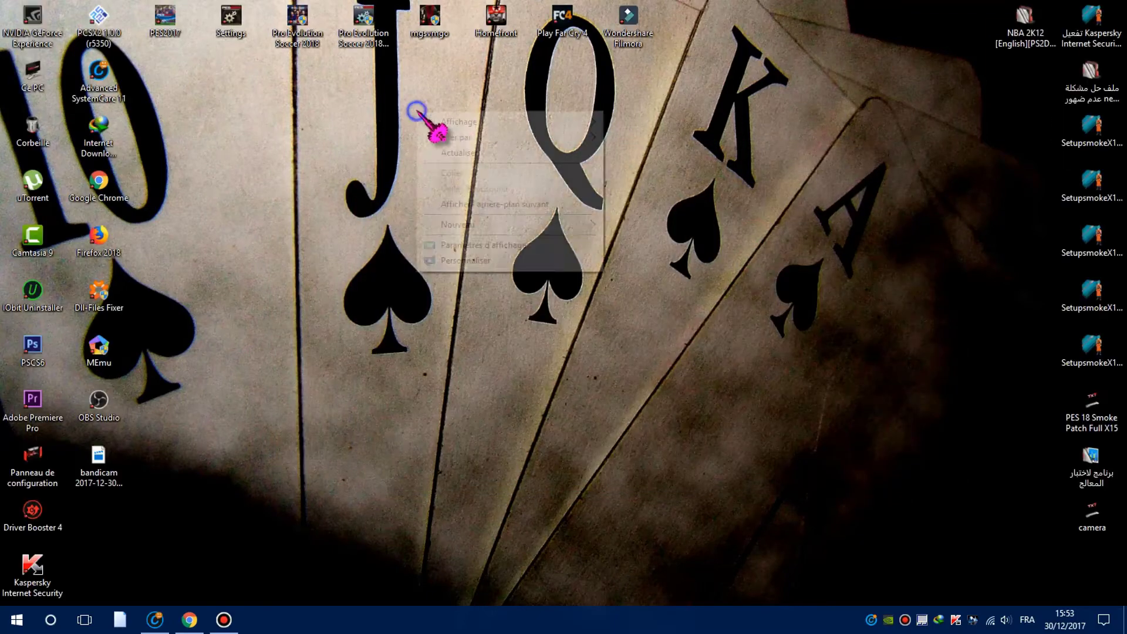
pyautogui.click(478, 156)
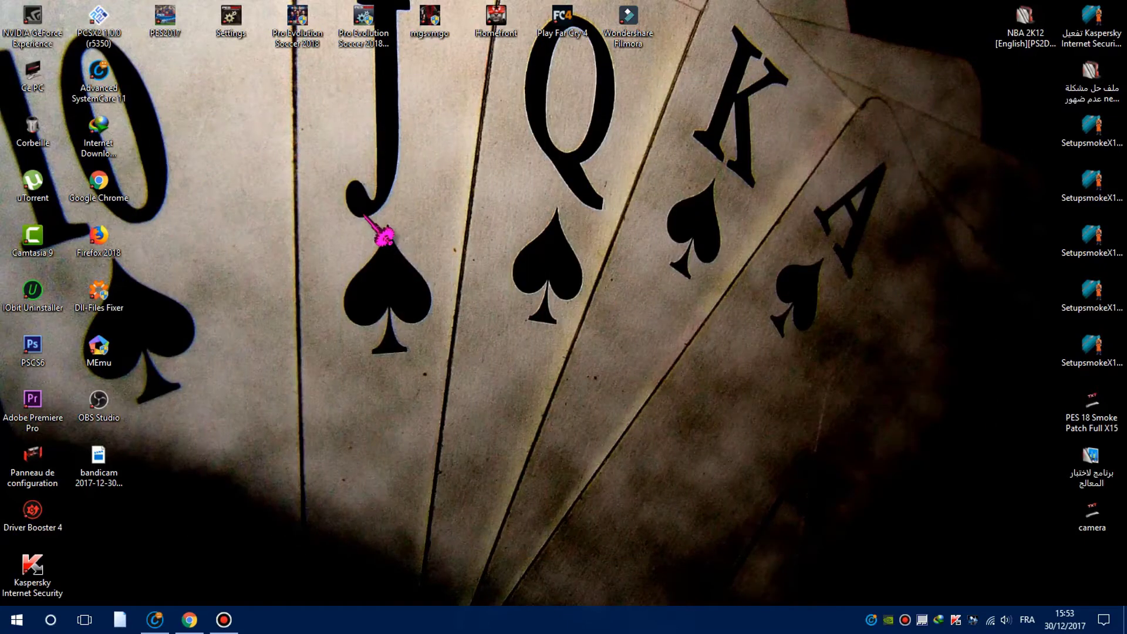
pyautogui.rightClick(363, 214)
pyautogui.click(399, 257)
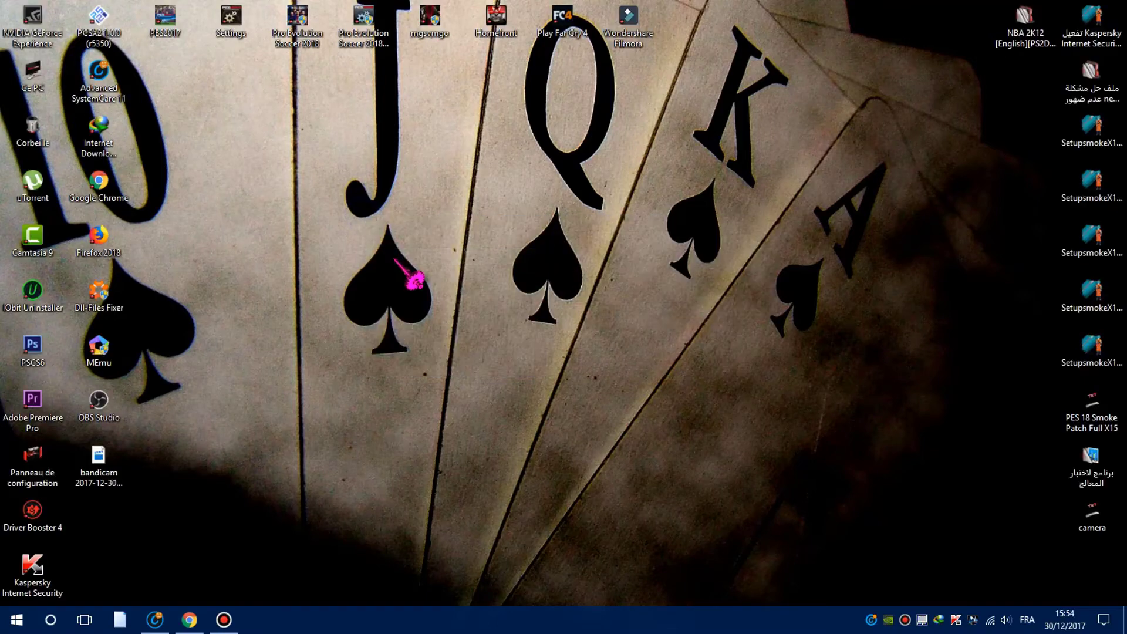
# Step: Open the PES 18 Smoke Patch Full X15 text file from the desktop and copy the part1 download link
pyautogui.doubleClick(1092, 406)
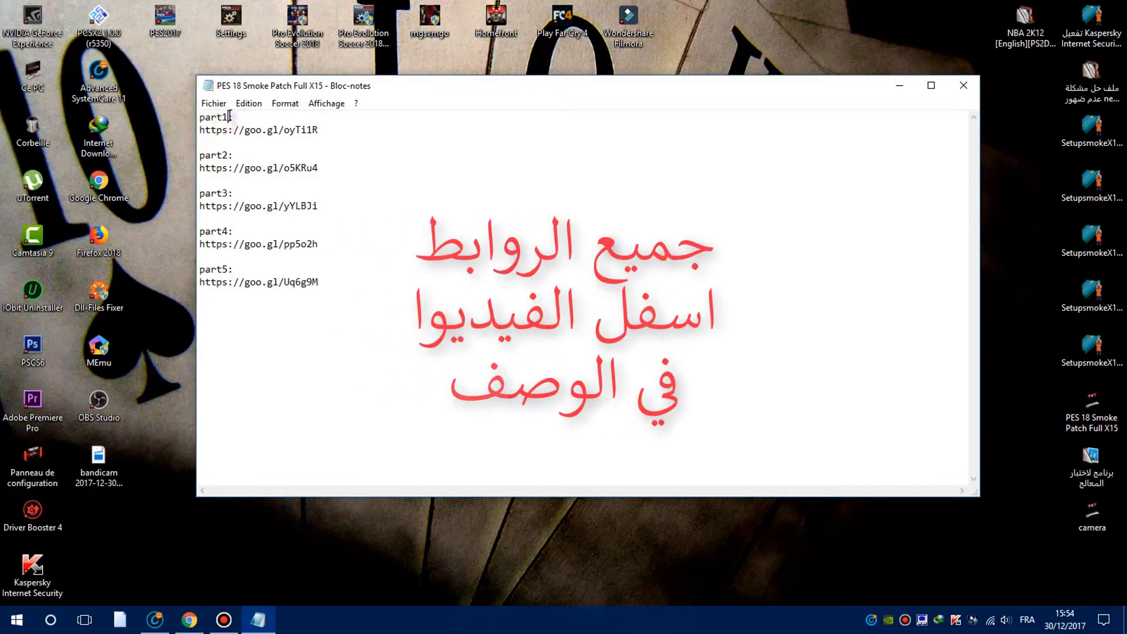
pyautogui.moveTo(231, 272); pyautogui.dragTo(238, 130)
pyautogui.click(231, 157)
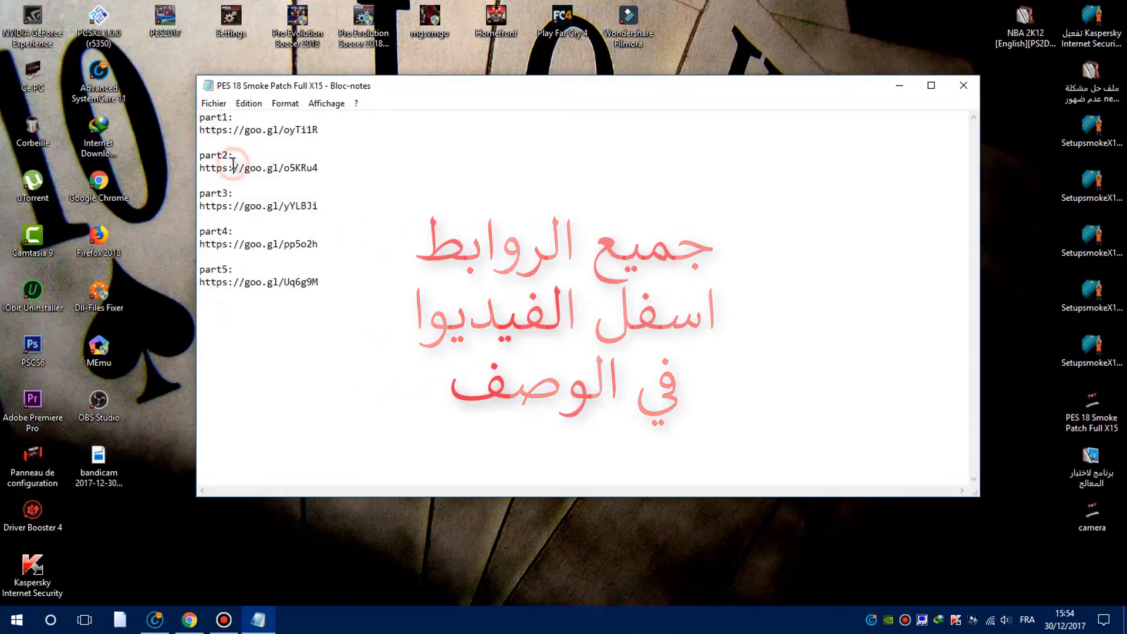
pyautogui.click(224, 116)
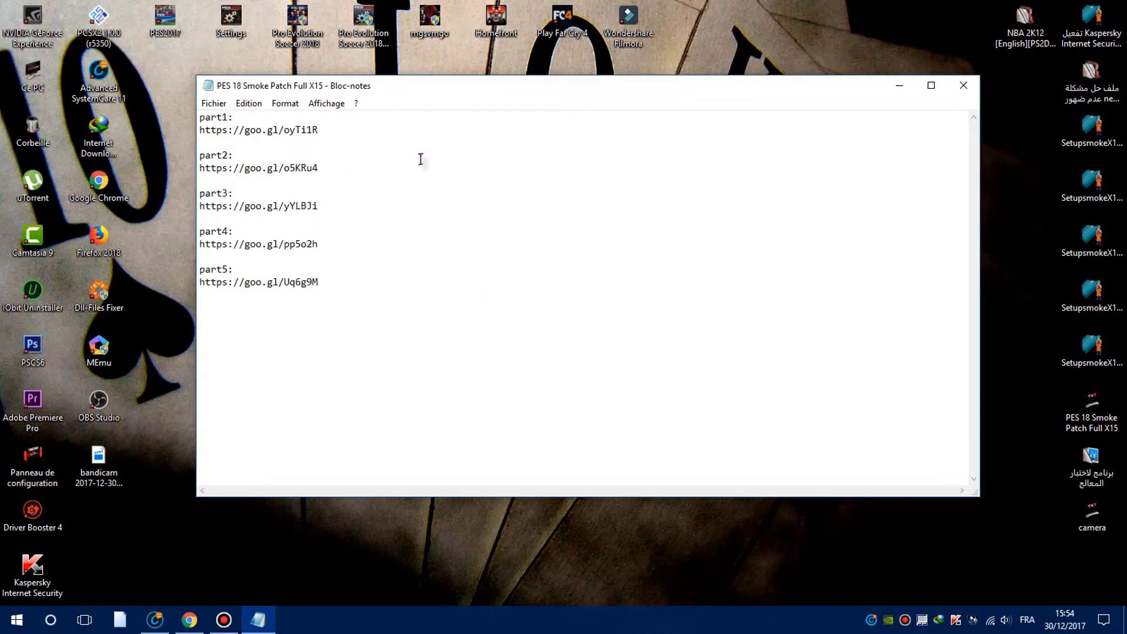
pyautogui.click(331, 122)
pyautogui.doubleClick(331, 124)
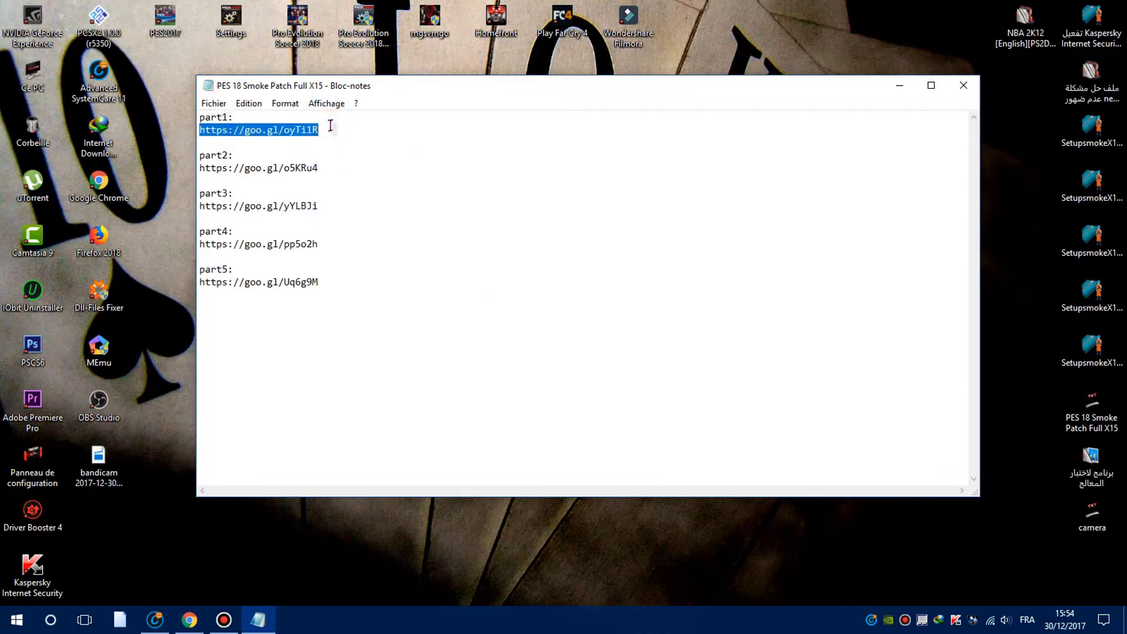
pyautogui.rightClick(330, 126)
pyautogui.click(367, 169)
pyautogui.click(299, 157)
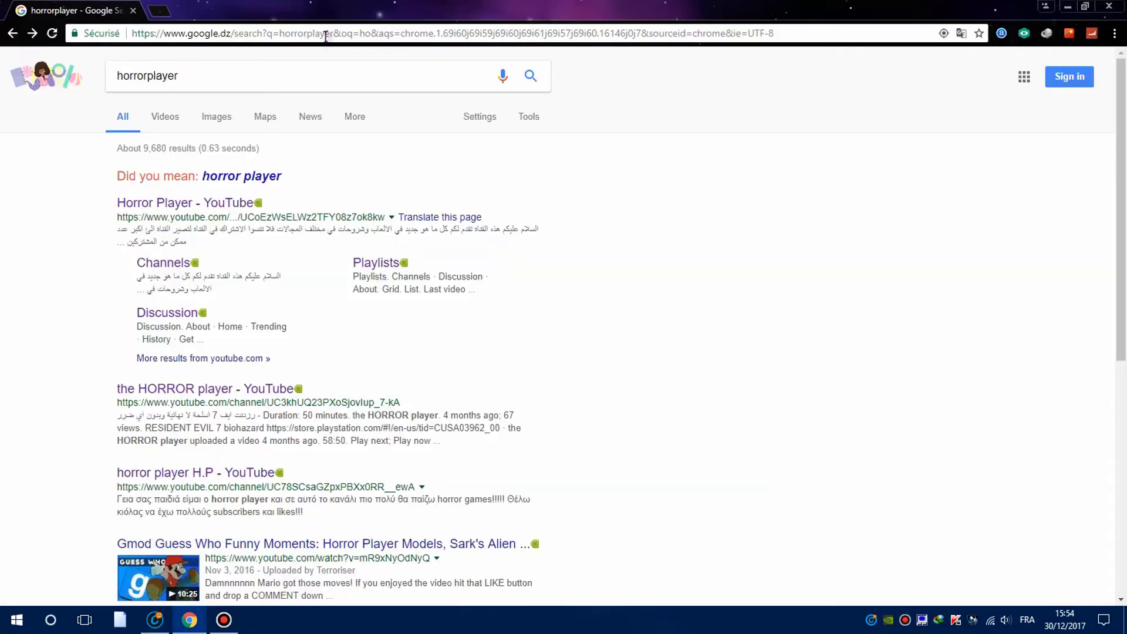
# Step: Load the copied part1 link in Chrome in place of the current search page address
pyautogui.click(329, 34)
pyautogui.rightClick(338, 36)
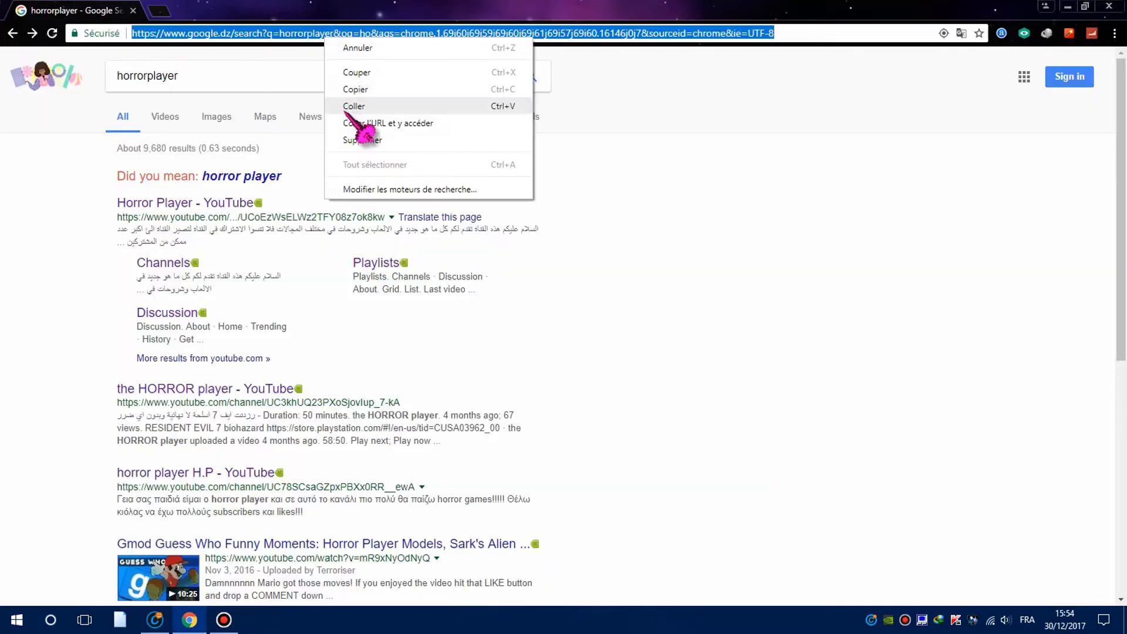
pyautogui.click(347, 118)
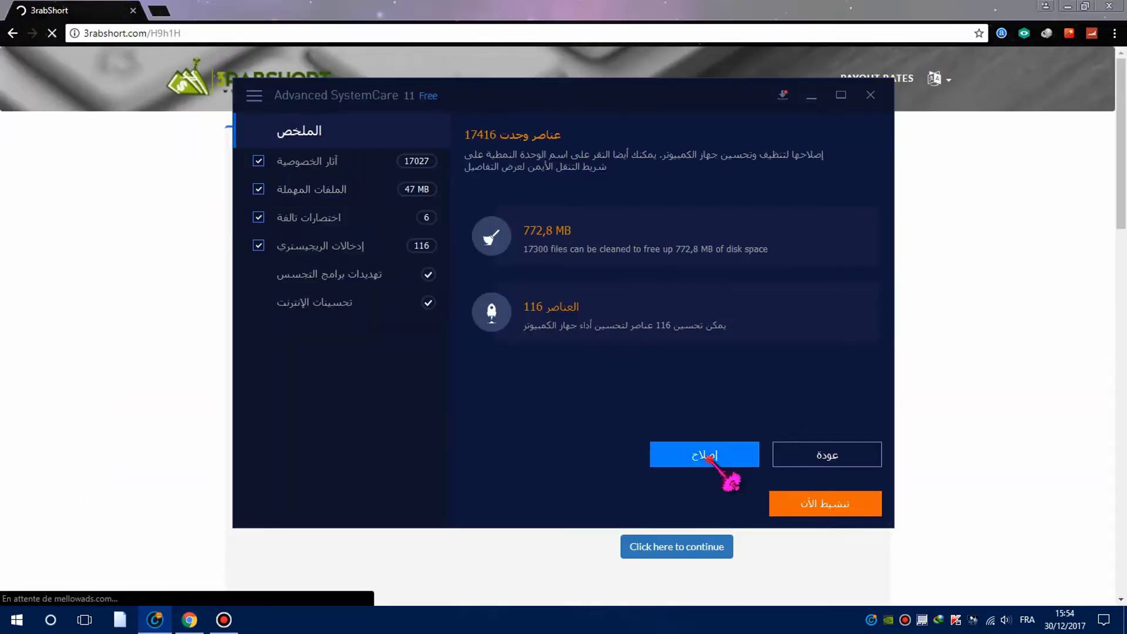
# Step: Start the repair of the found items in Advanced SystemCare and minimize its window
pyautogui.click(706, 452)
pyautogui.click(812, 97)
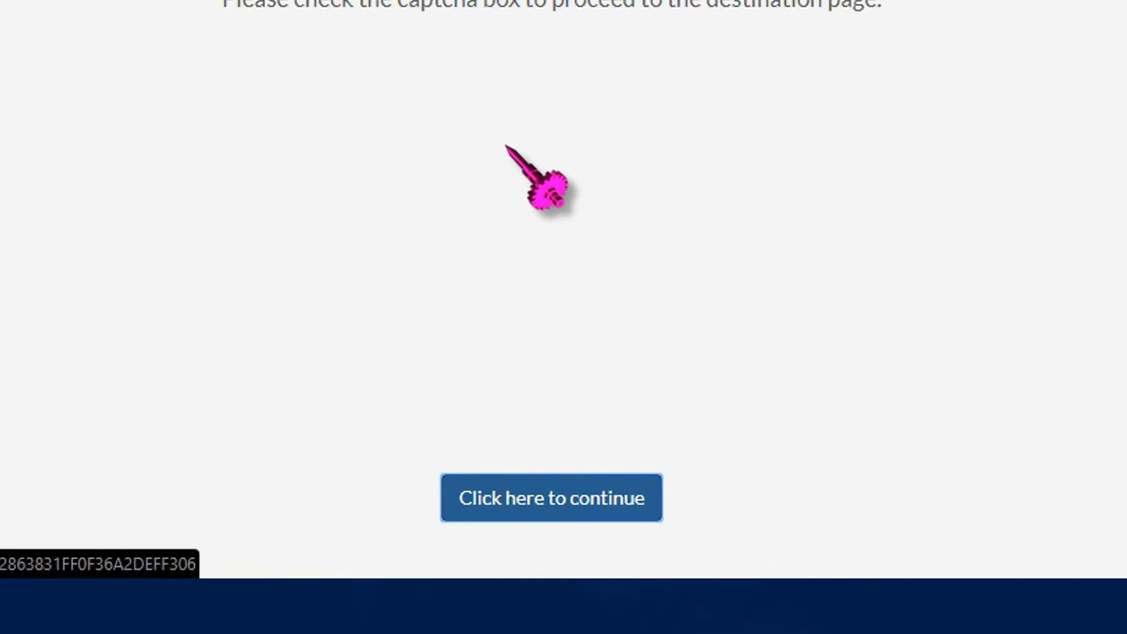
# Step: Continue through the short-link page to the MediaFire page of SetupsmokeX15.part1.rar and minimize the Advanced SystemCare window that covers it
pyautogui.click(749, 546)
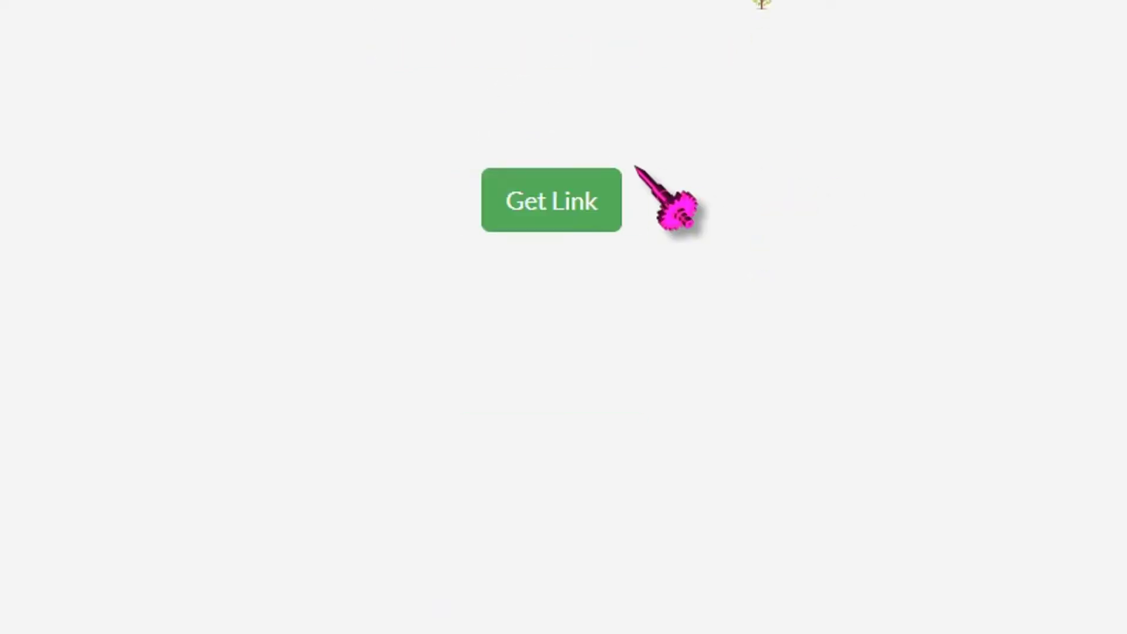
pyautogui.click(556, 199)
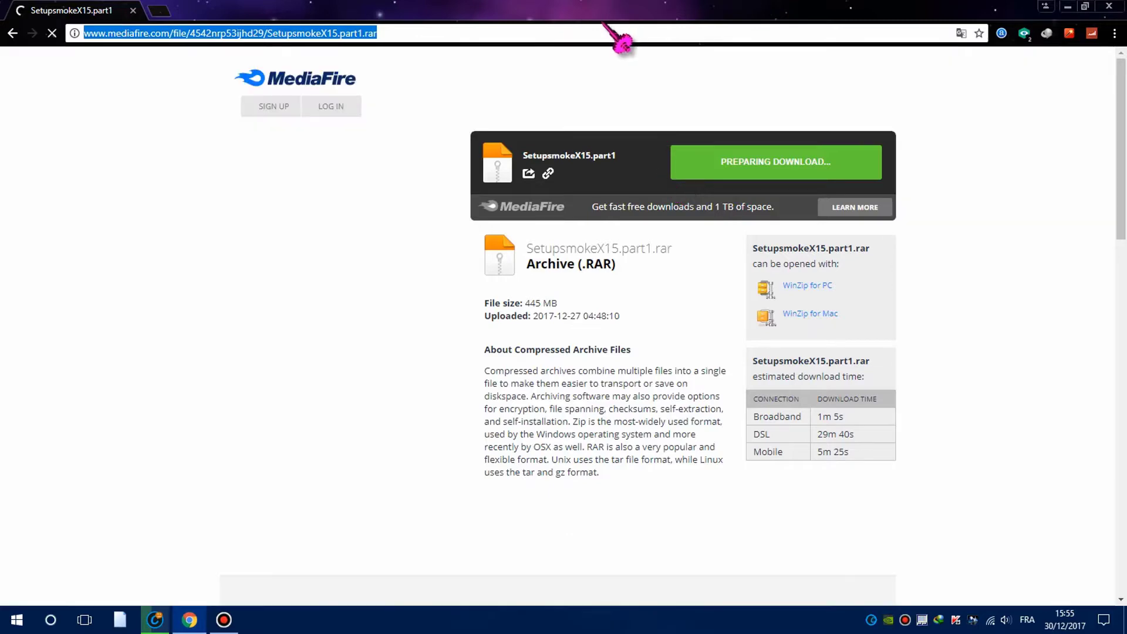
pyautogui.click(586, 34)
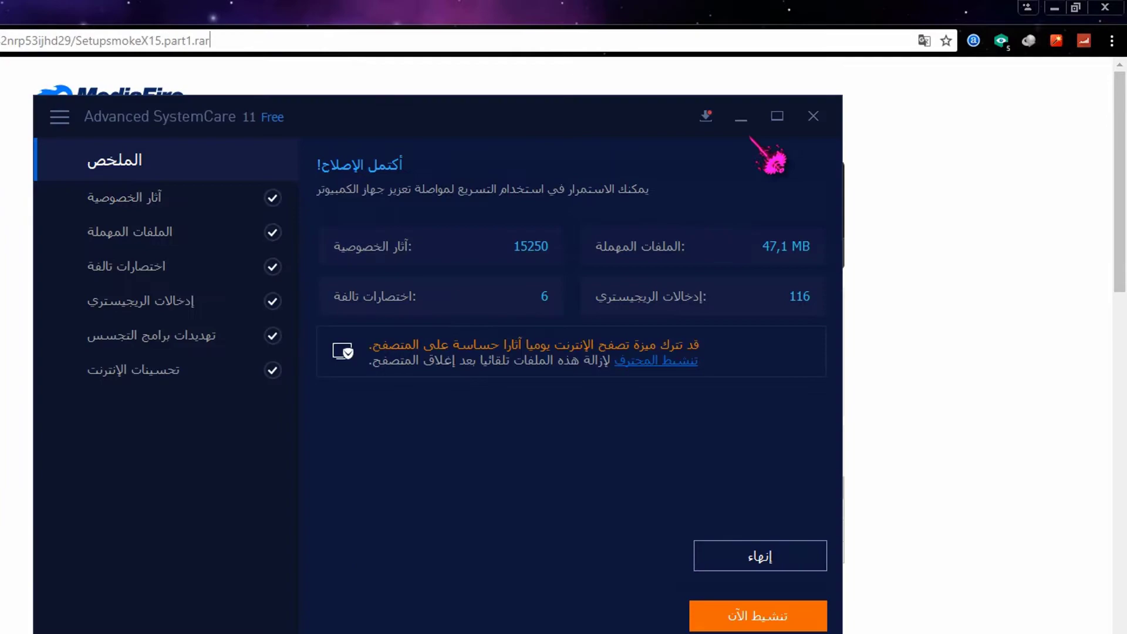
pyautogui.click(736, 115)
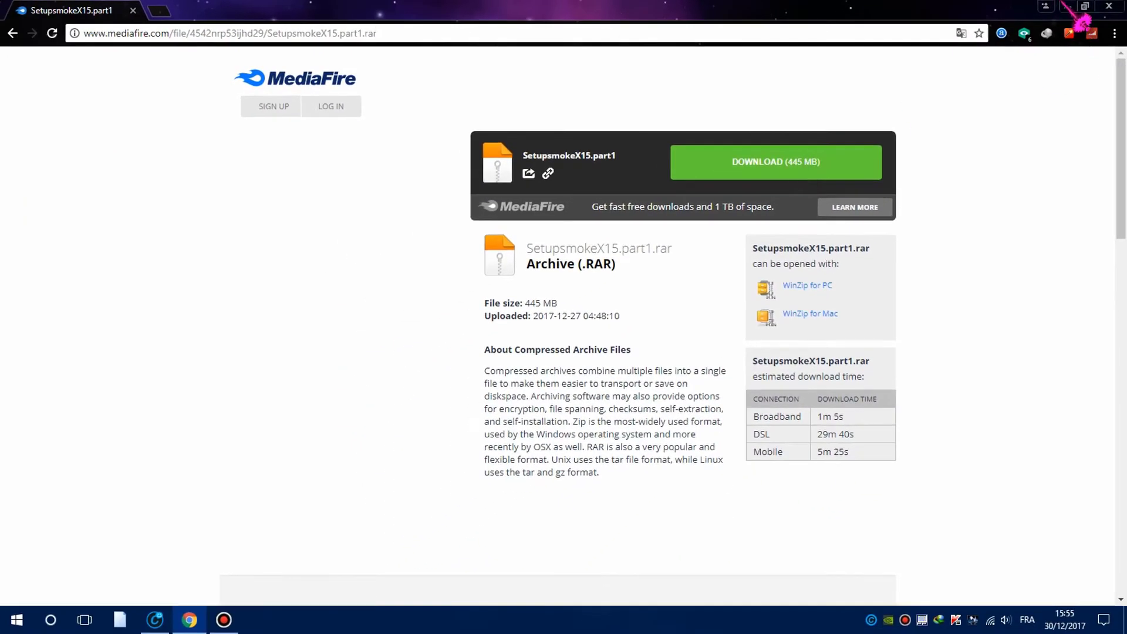
# Step: Minimize the browser and move the five SetupsmokeX15 archive parts together to the middle of the desktop
pyautogui.click(1067, 6)
pyautogui.rightClick(586, 120)
pyautogui.click(627, 160)
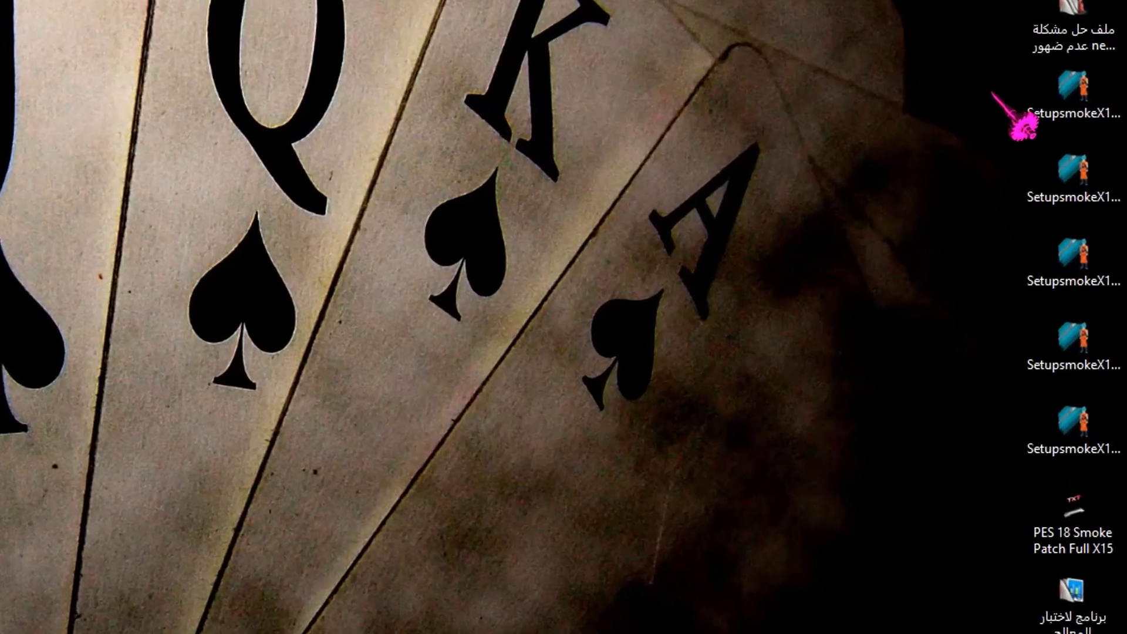
pyautogui.moveTo(1040, 128); pyautogui.dragTo(1094, 455)
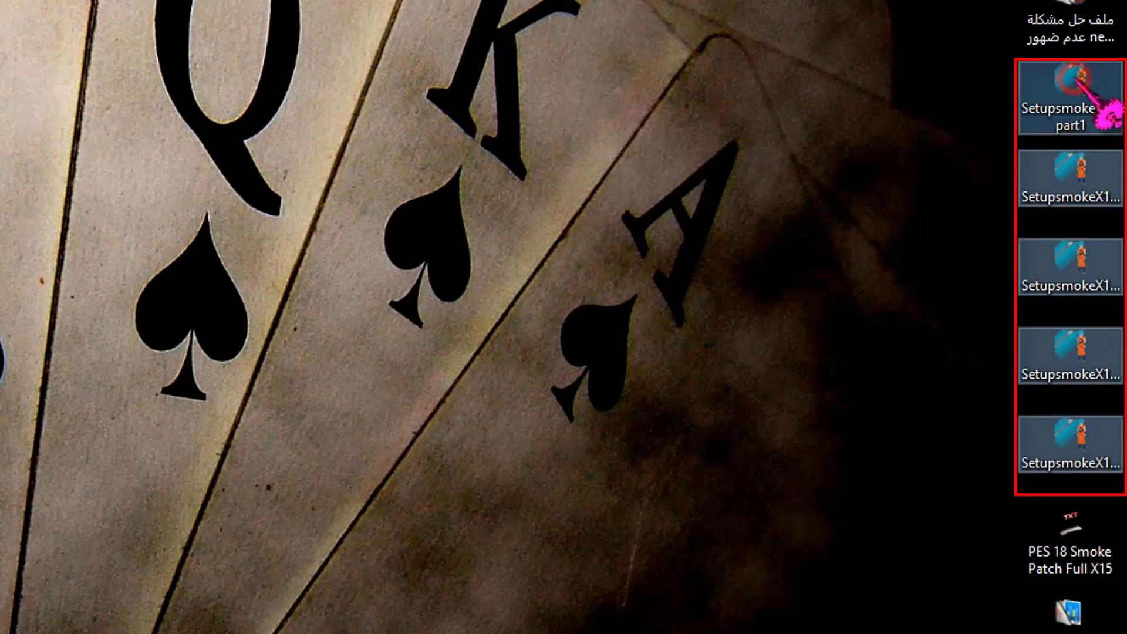
pyautogui.moveTo(1070, 79); pyautogui.dragTo(201, 139)
pyautogui.click(226, 76)
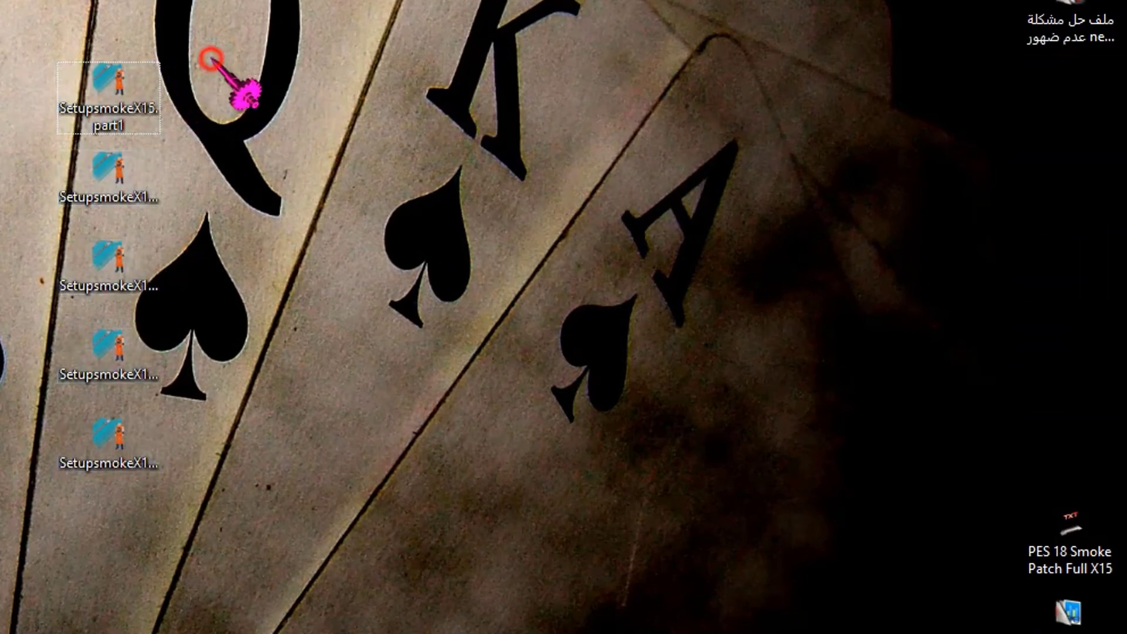
pyautogui.moveTo(210, 59); pyautogui.dragTo(100, 516)
pyautogui.click(20, 37)
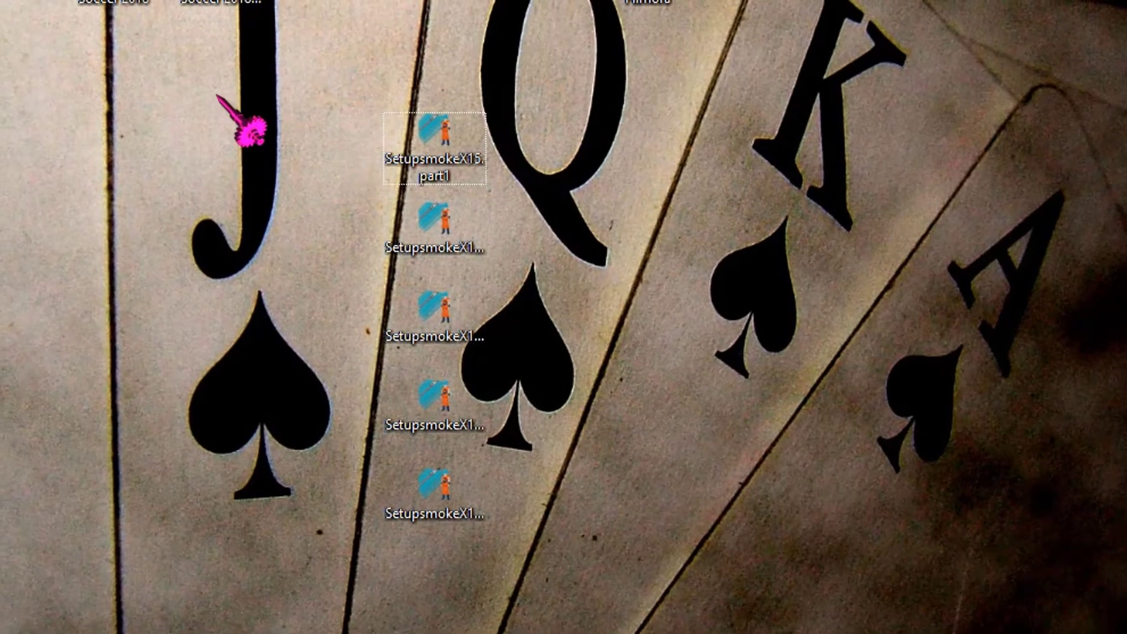
pyautogui.rightClick(219, 96)
pyautogui.click(259, 162)
pyautogui.rightClick(220, 120)
pyautogui.click(244, 174)
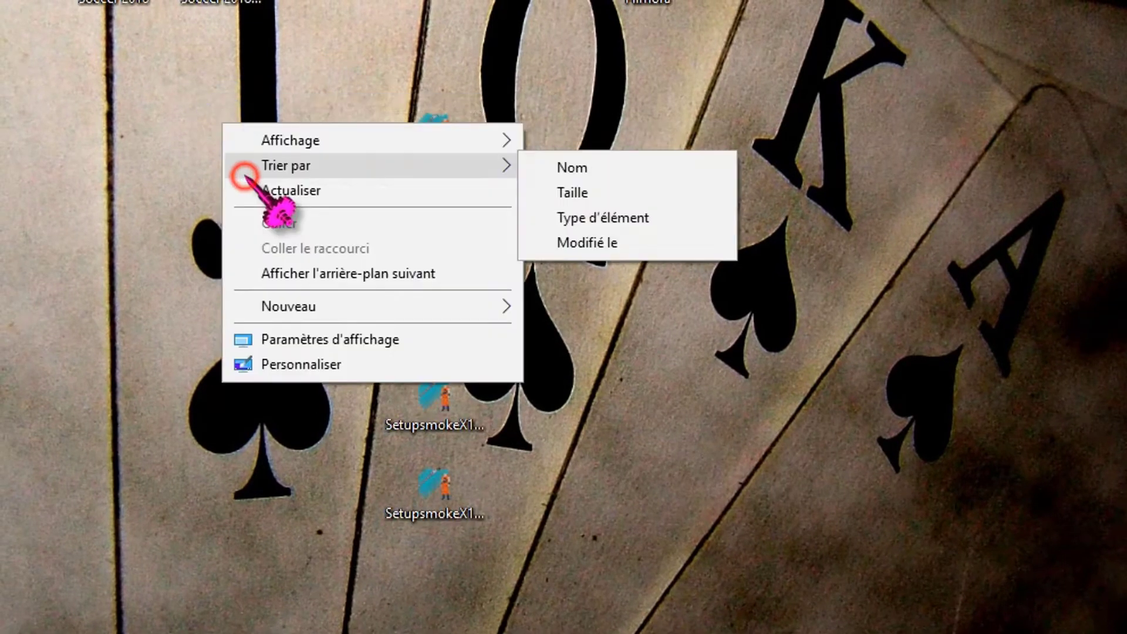
pyautogui.hotkey('ctrl', 'a')
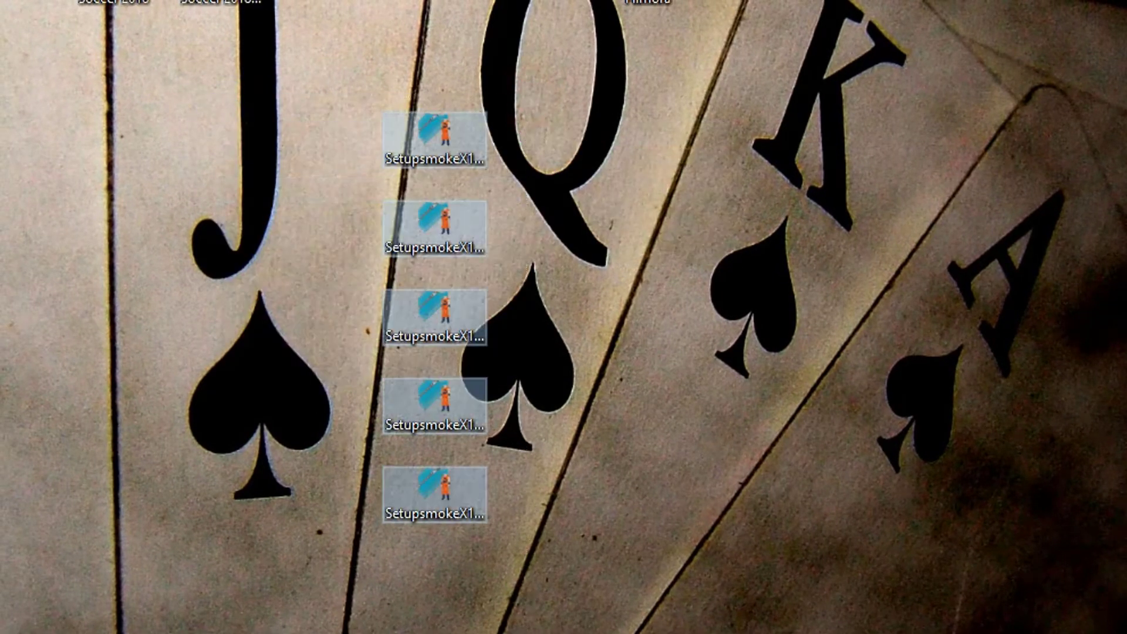
pyautogui.click(531, 142)
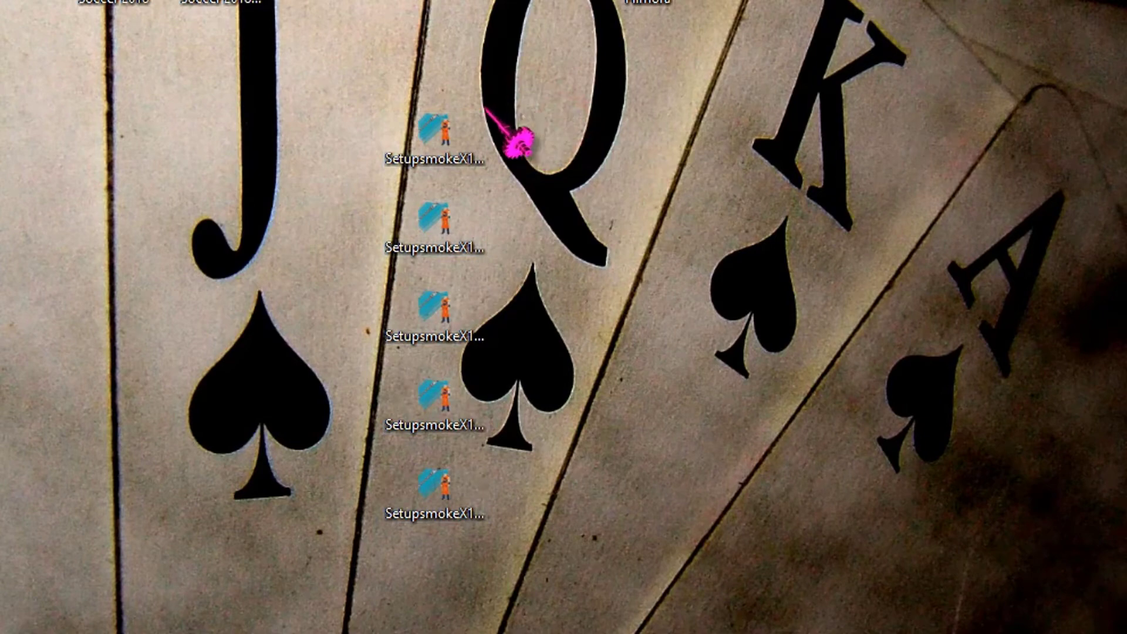
# Step: Extract the SetupsmokeX15.part1 archive into its own SetupsmokeX15 folder on the desktop
pyautogui.click(460, 127)
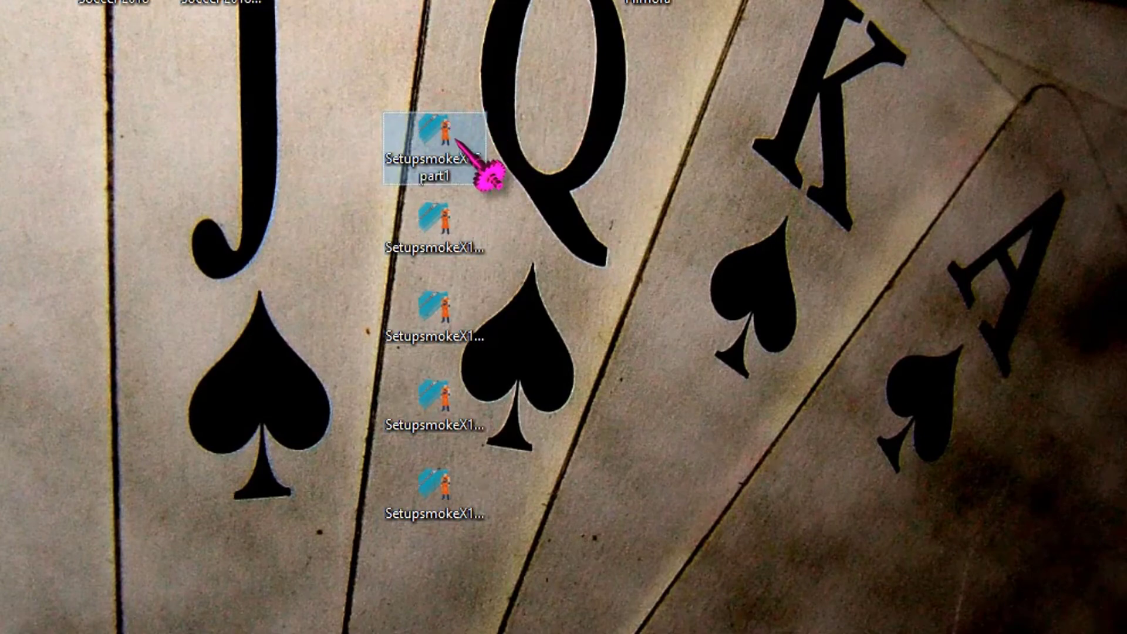
pyautogui.rightClick(456, 141)
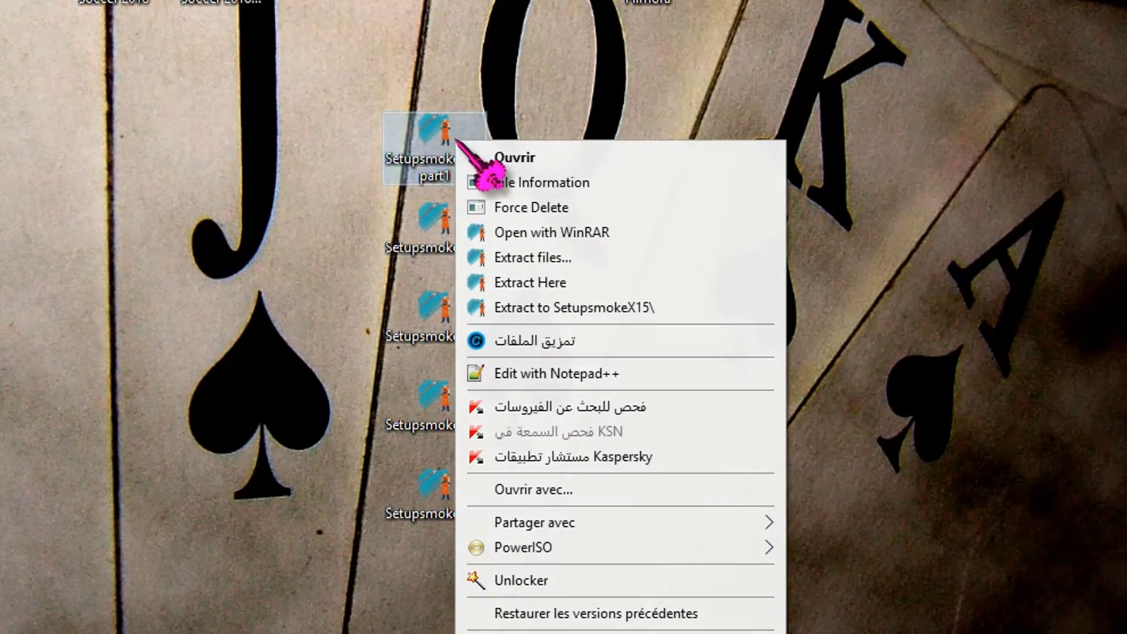
pyautogui.click(531, 308)
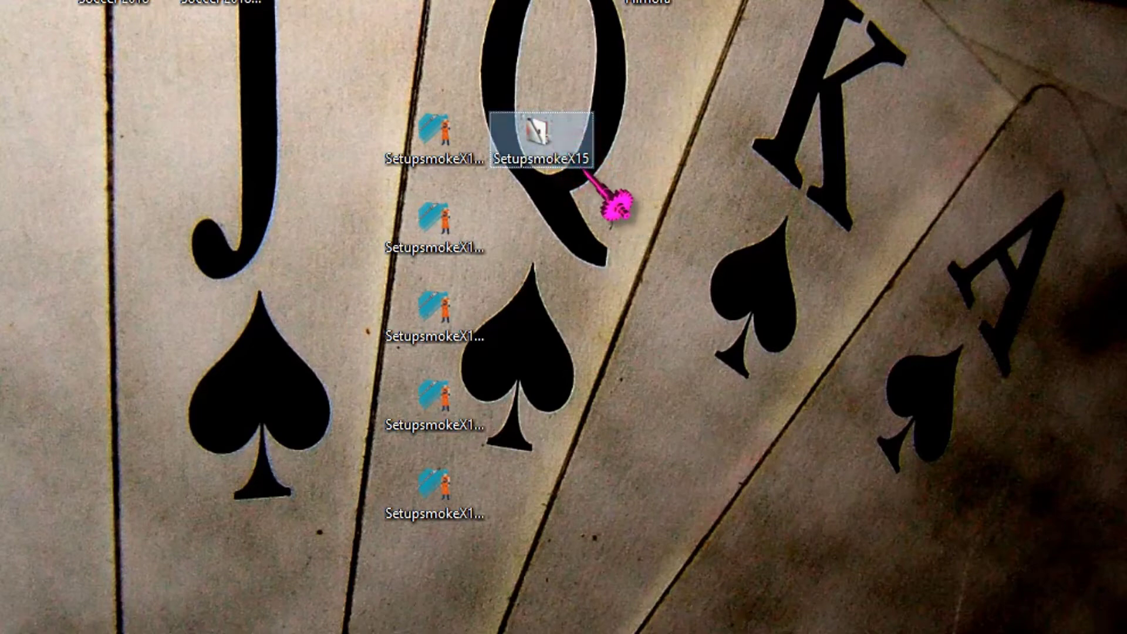
# Step: Open the extracted SetupsmokeX15 folder and look over its setup files
pyautogui.doubleClick(549, 138)
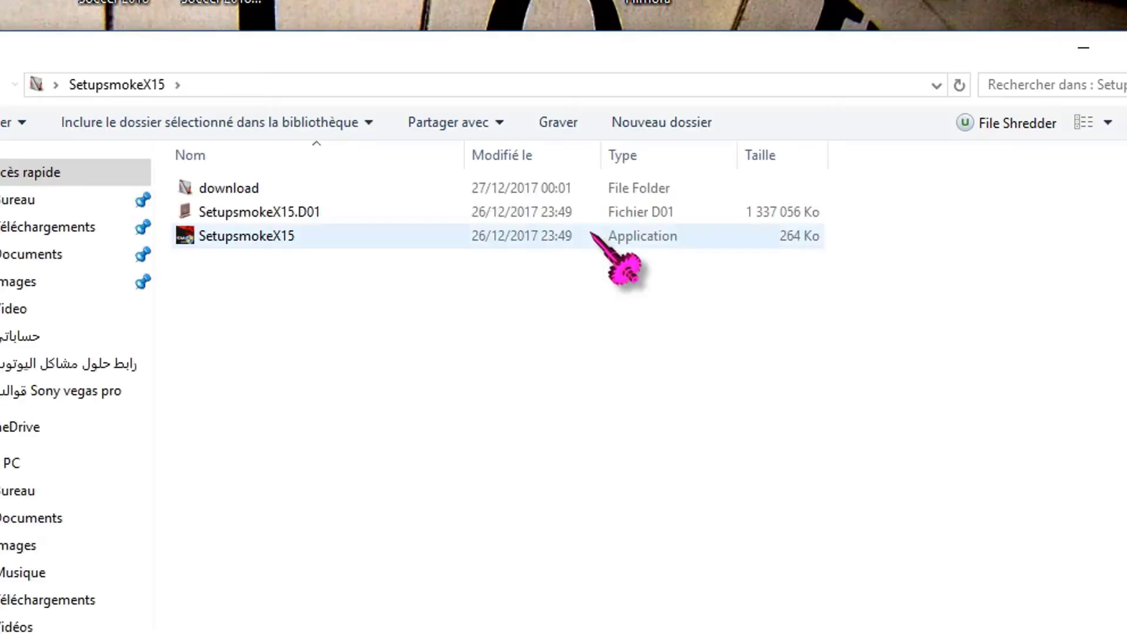
pyautogui.click(254, 324)
pyautogui.hotkey('ctrl', 'a')
pyautogui.click(261, 322)
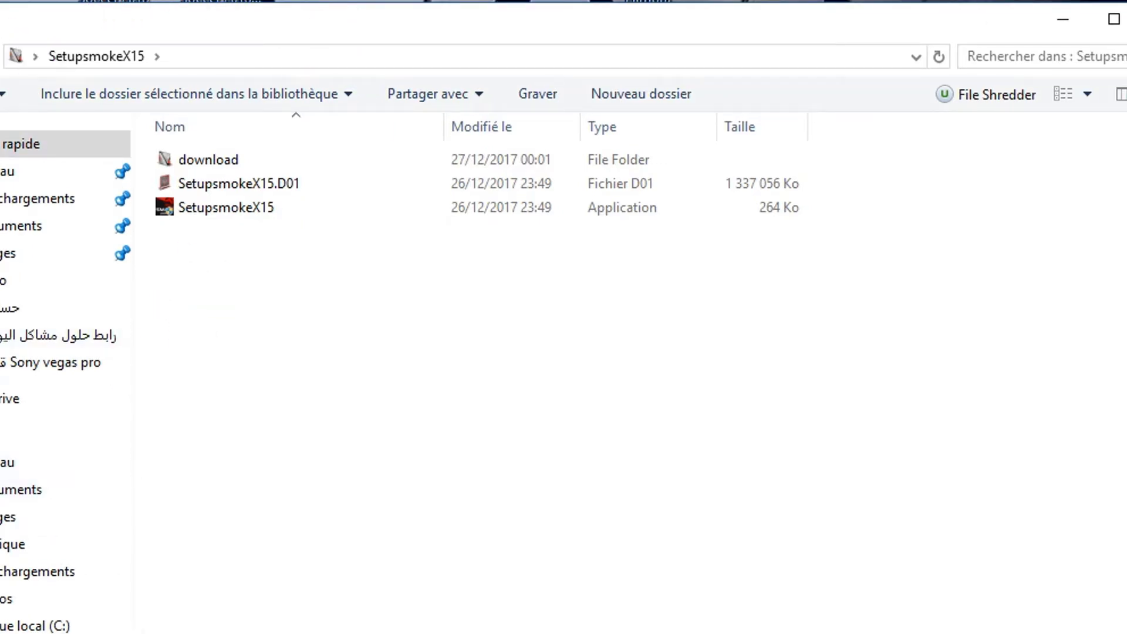
# Step: Return to the desktop and open the file location of the Pro Evolution Soccer 2018 shortcut
pyautogui.press('super+d')
pyautogui.doubleClick(458, 82)
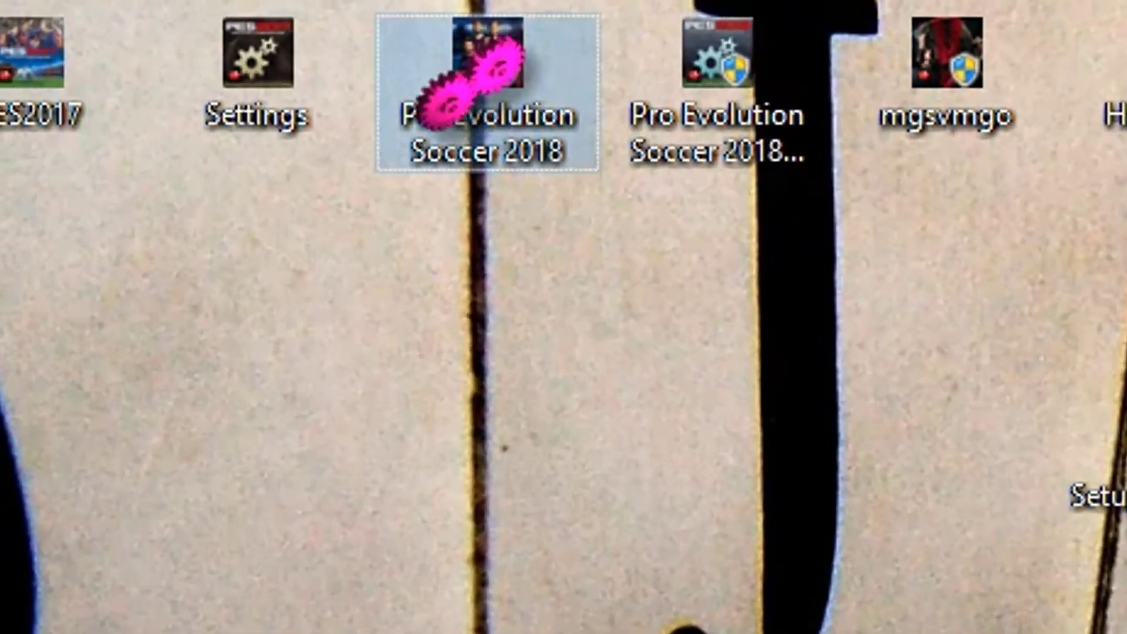
pyautogui.rightClick(473, 86)
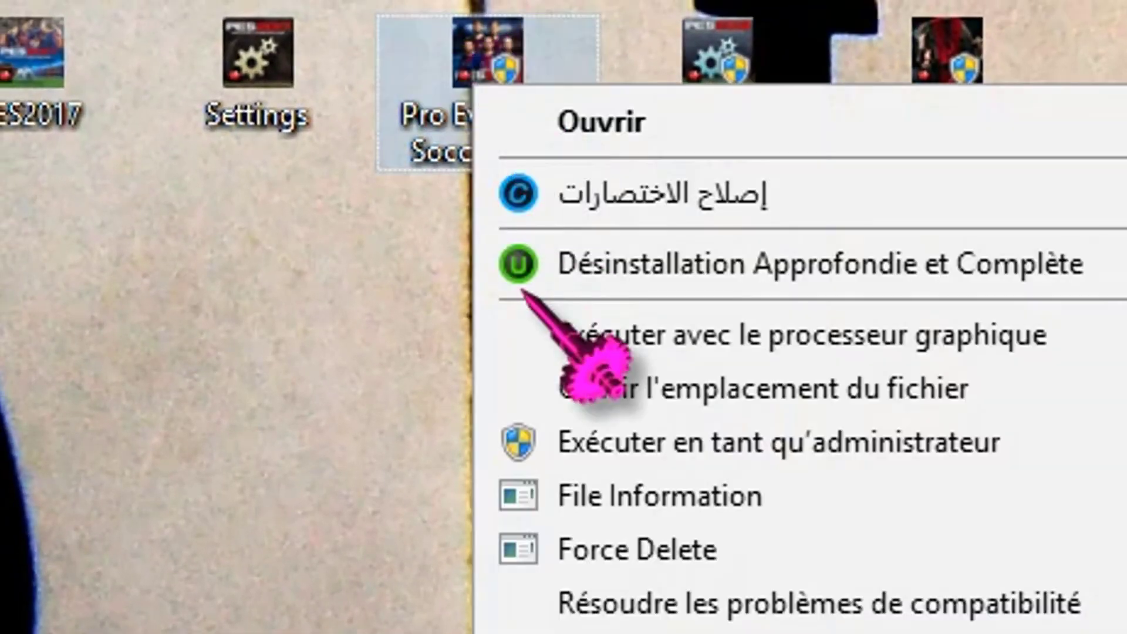
pyautogui.click(660, 392)
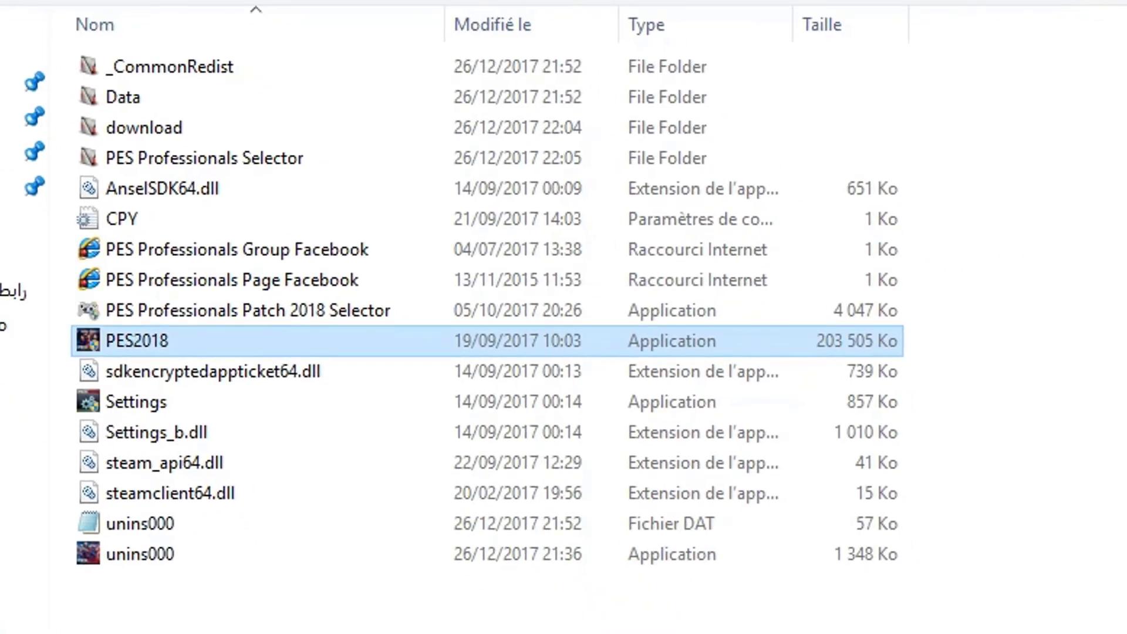
# Step: Look over the PES 2018 installation folder and the files inside its download subfolder, and return to the installation folder
pyautogui.click(379, 157)
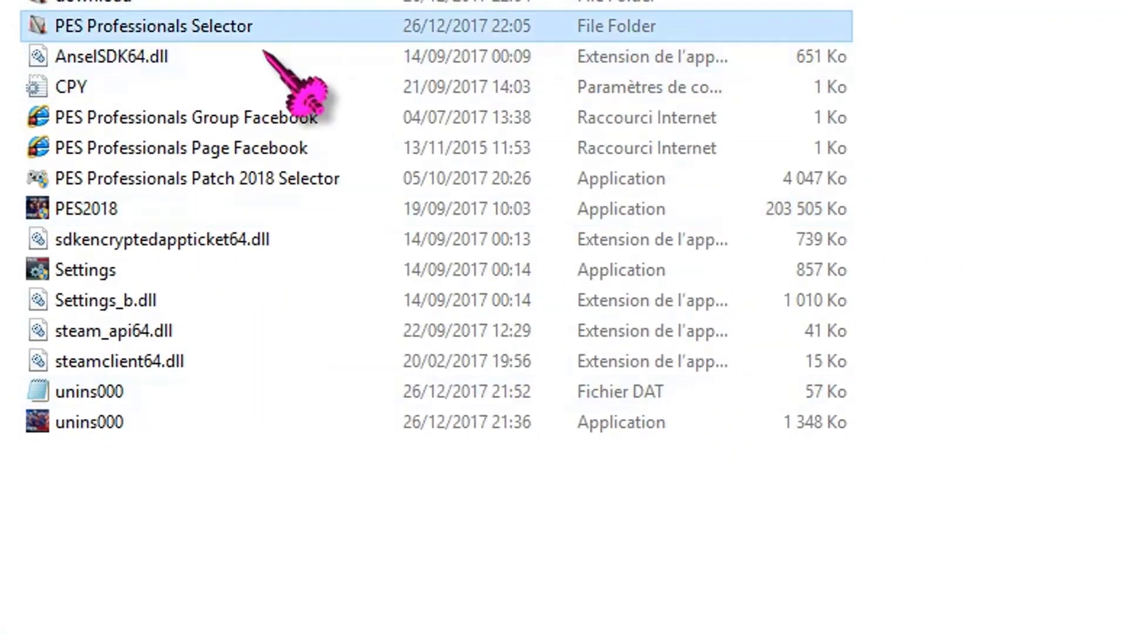
pyautogui.moveTo(237, 583); pyautogui.dragTo(223, 148)
pyautogui.click(168, 453)
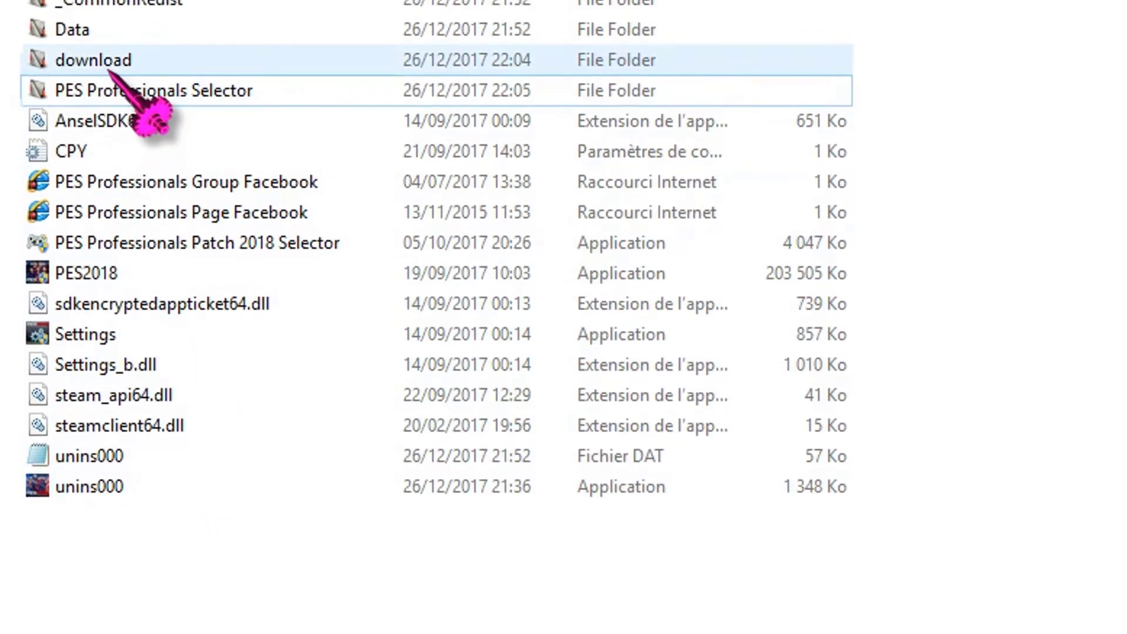
pyautogui.doubleClick(104, 69)
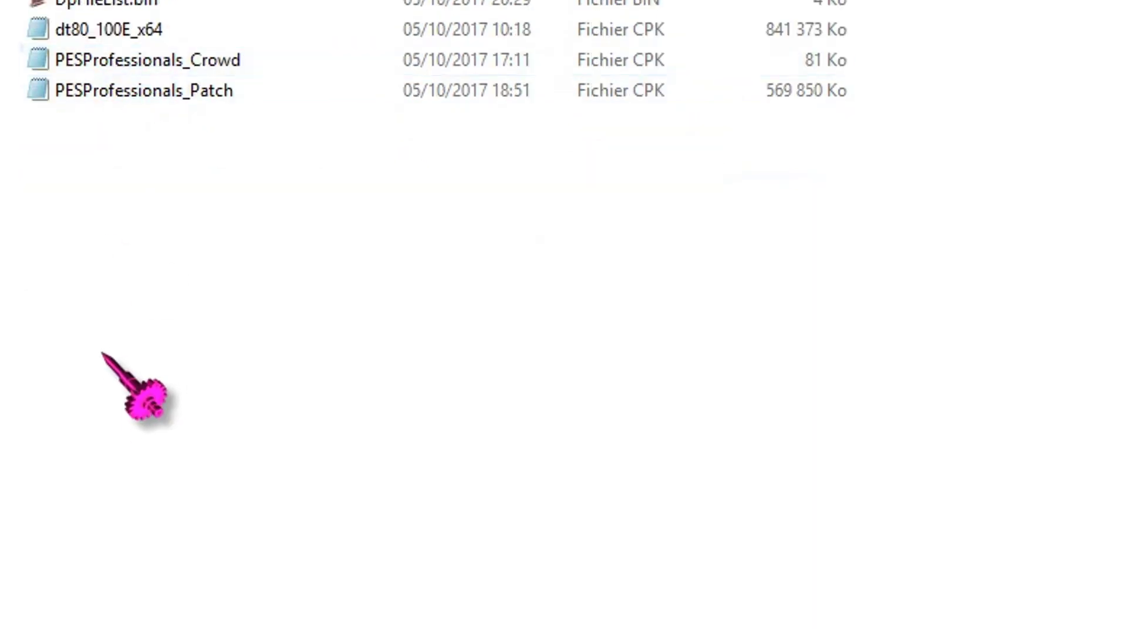
pyautogui.moveTo(167, 3); pyautogui.dragTo(101, 352)
pyautogui.click(139, 253)
pyautogui.moveTo(126, 2); pyautogui.dragTo(141, 209)
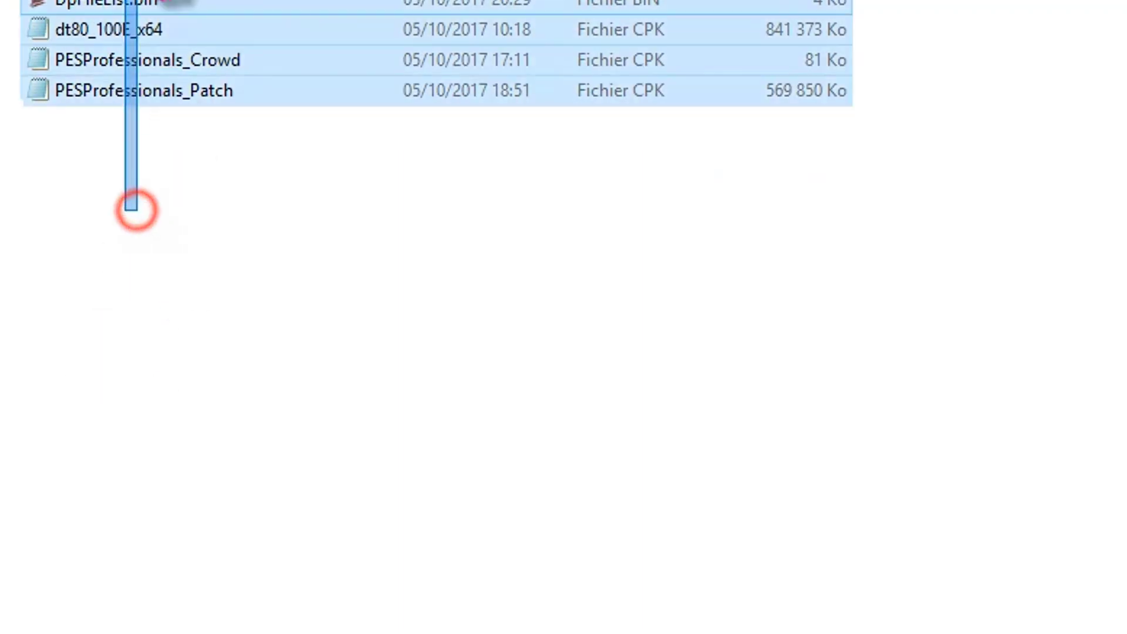
pyautogui.click(156, 209)
pyautogui.click(35, 8)
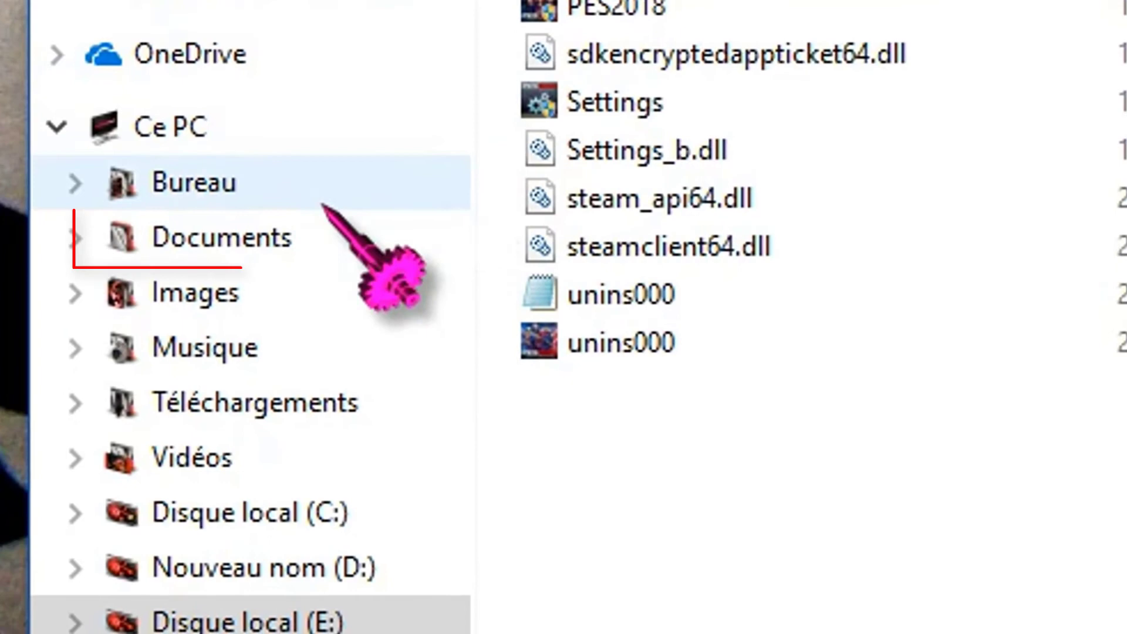
# Step: Open the save folder under Documents\Konami\PRO EVOLUTION SOCCER 2018, look through its save files and close the window
pyautogui.click(288, 234)
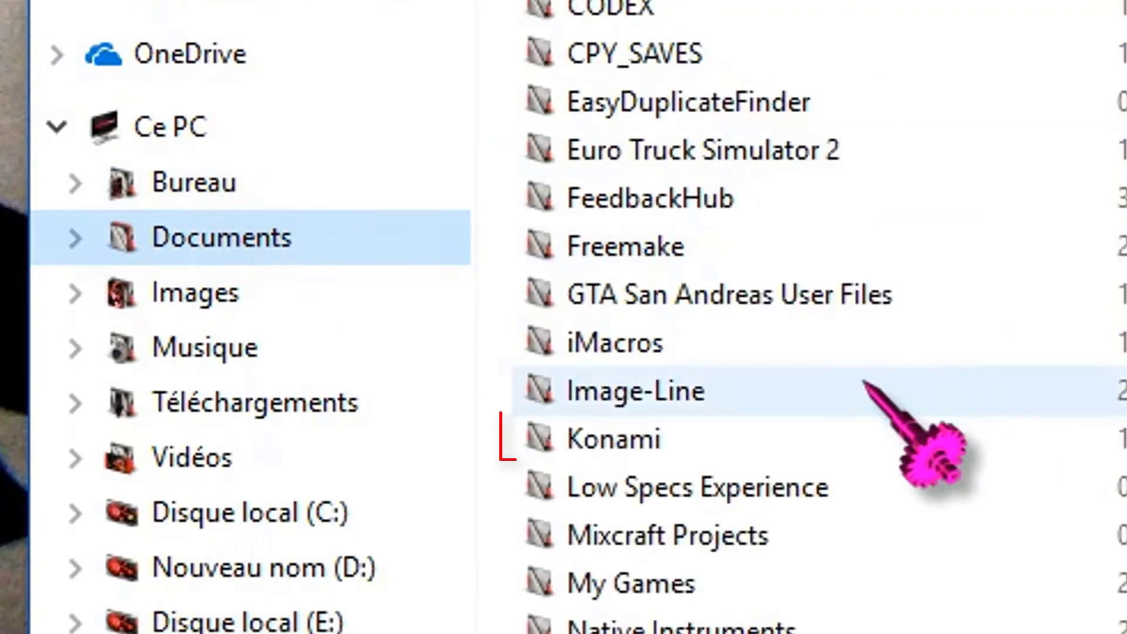
pyautogui.doubleClick(810, 426)
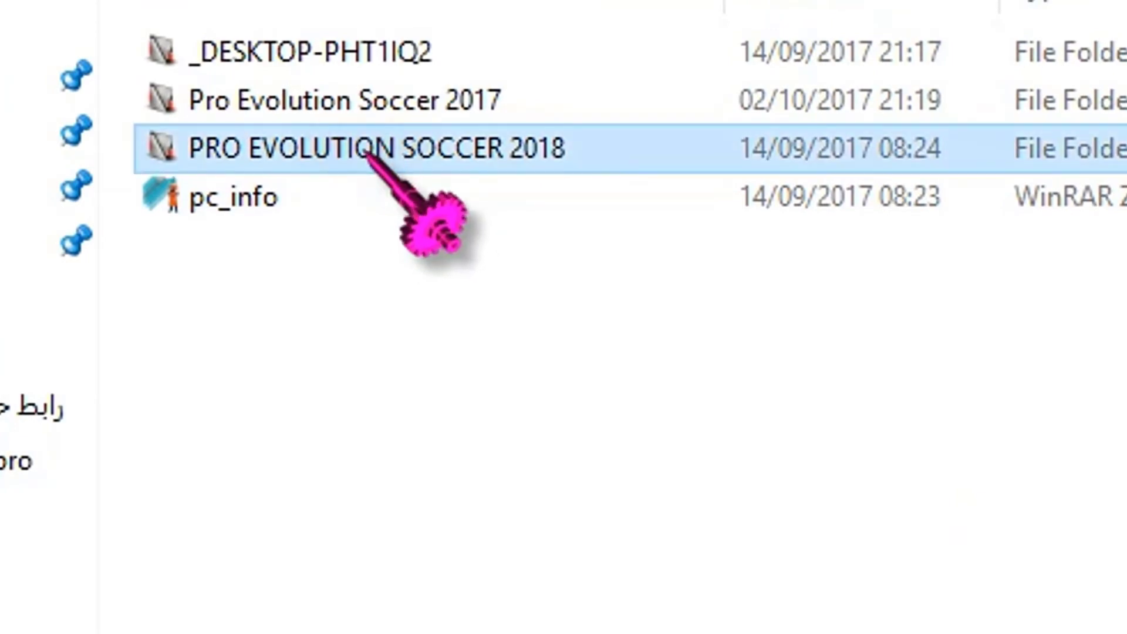
pyautogui.doubleClick(366, 152)
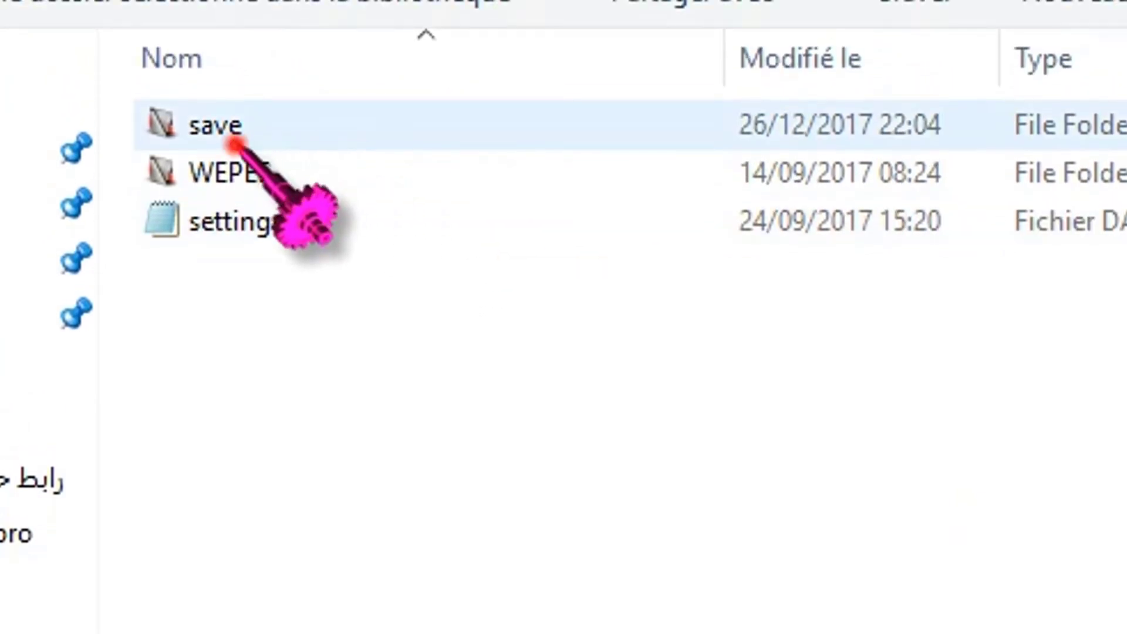
pyautogui.doubleClick(264, 132)
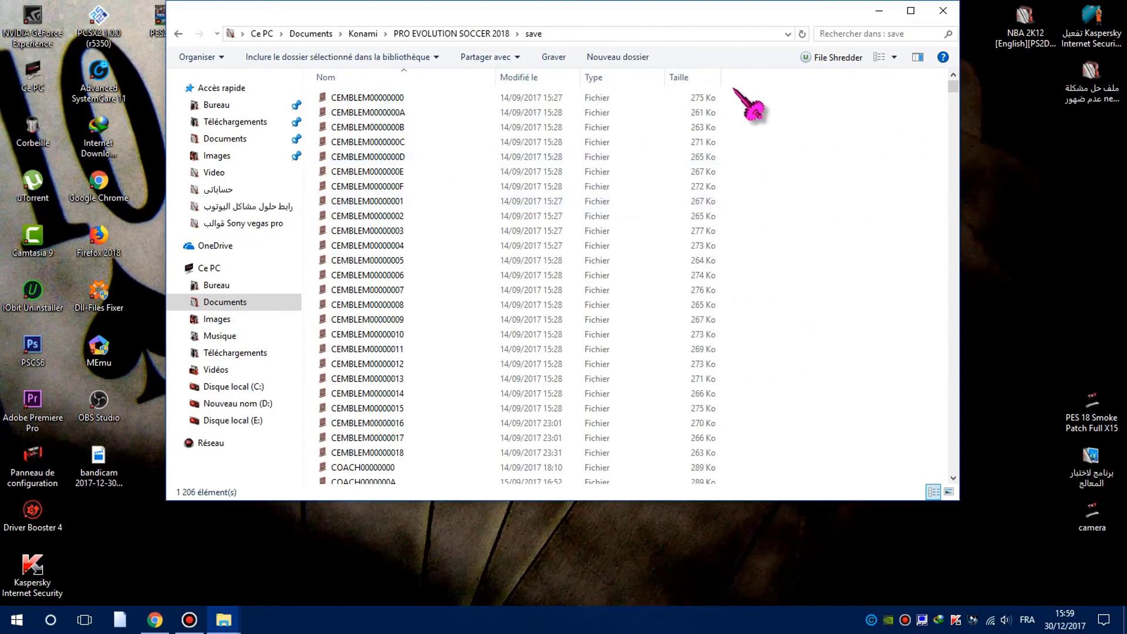
pyautogui.moveTo(730, 89); pyautogui.dragTo(359, 627)
pyautogui.click(829, 254)
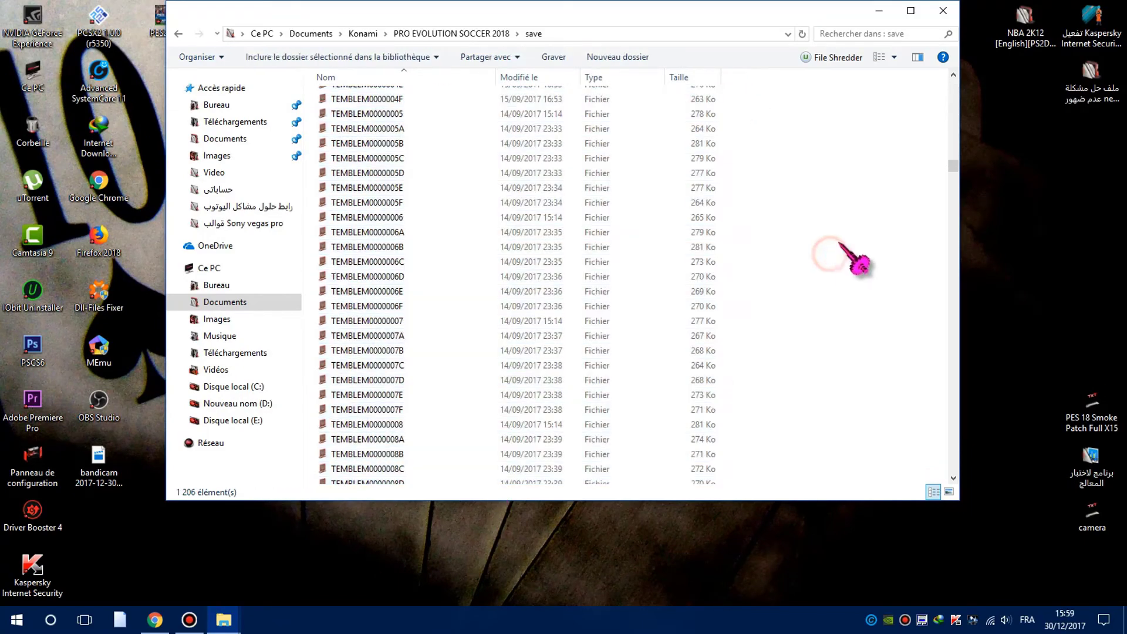
pyautogui.click(953, 13)
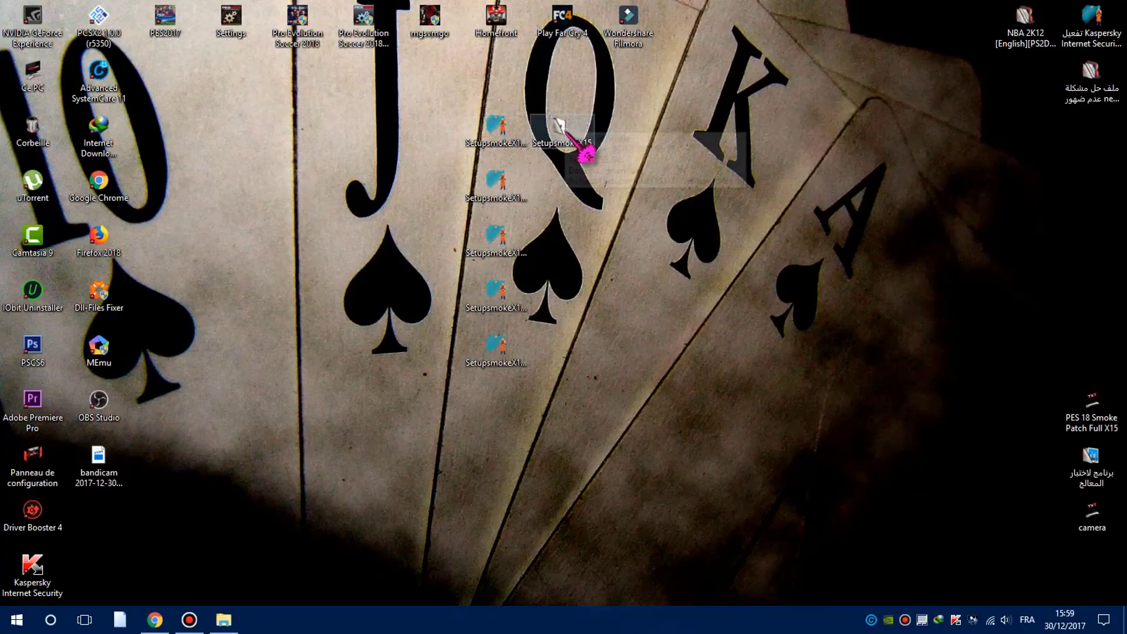
# Step: Open the SetupsmokeX15 folder on the desktop and launch the SetupsmokeX15 application
pyautogui.click(586, 131)
pyautogui.doubleClick(582, 137)
pyautogui.click(82, 249)
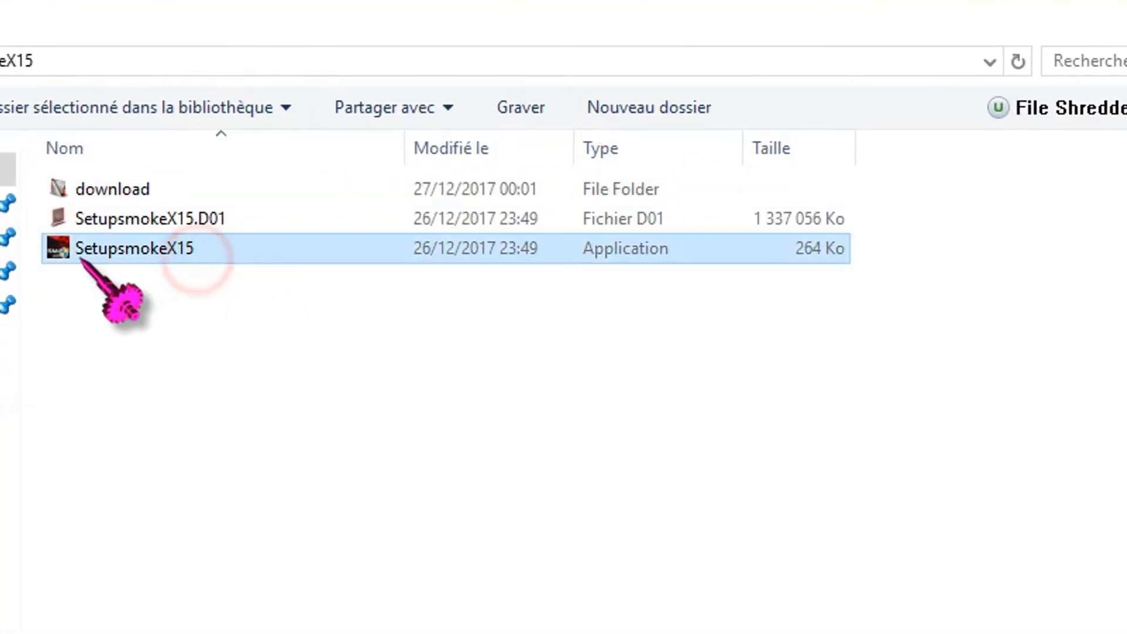
pyautogui.doubleClick(78, 254)
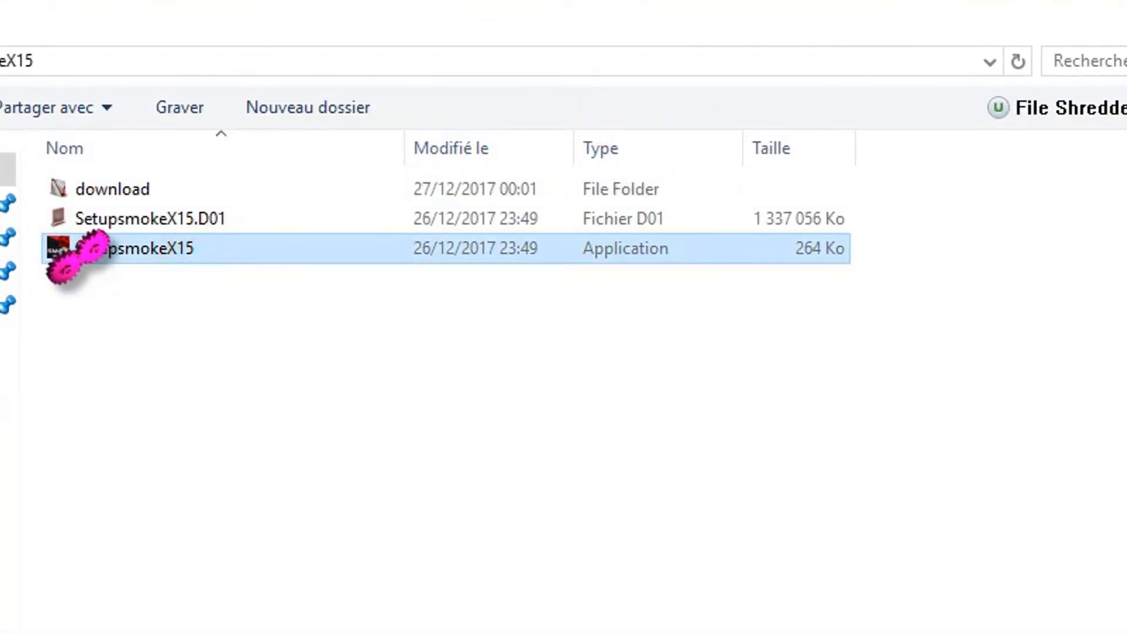
pyautogui.rightClick(79, 255)
pyautogui.click(120, 270)
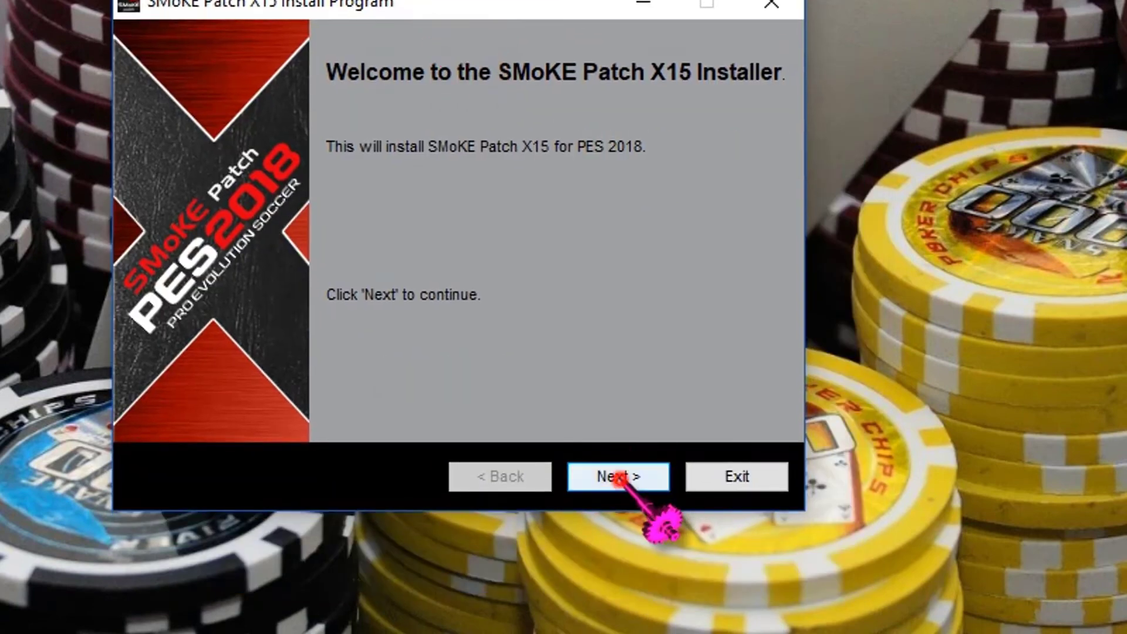
# Step: Proceed past the SMoKE Patch X15 installer's welcome page and choose the Install exe 1.03 version
pyautogui.click(619, 480)
pyautogui.click(620, 478)
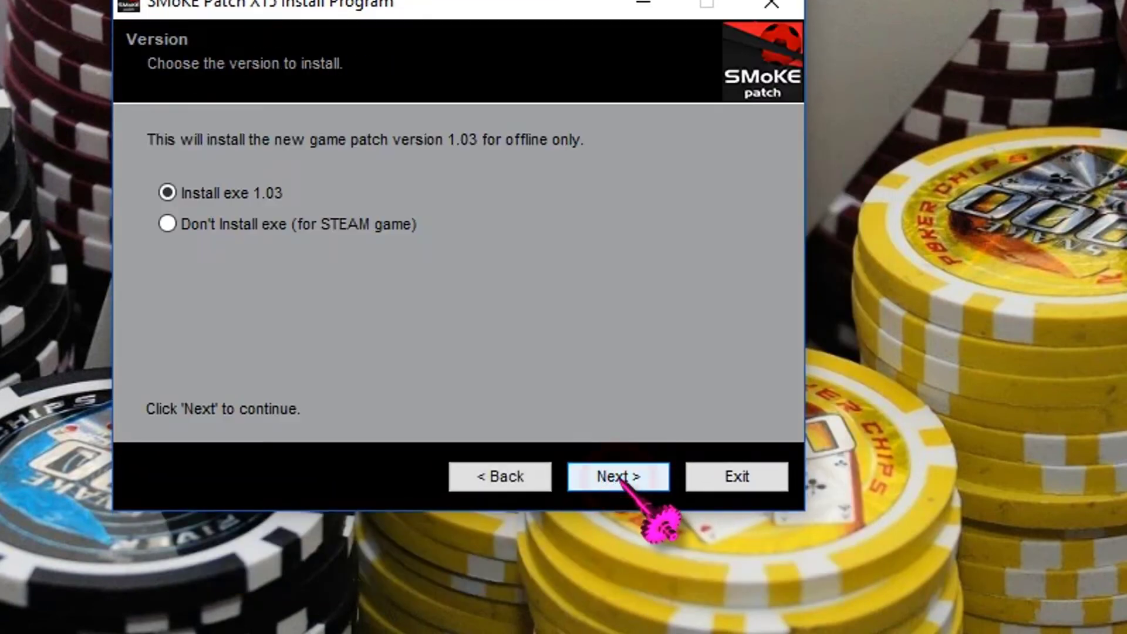
pyautogui.click(229, 189)
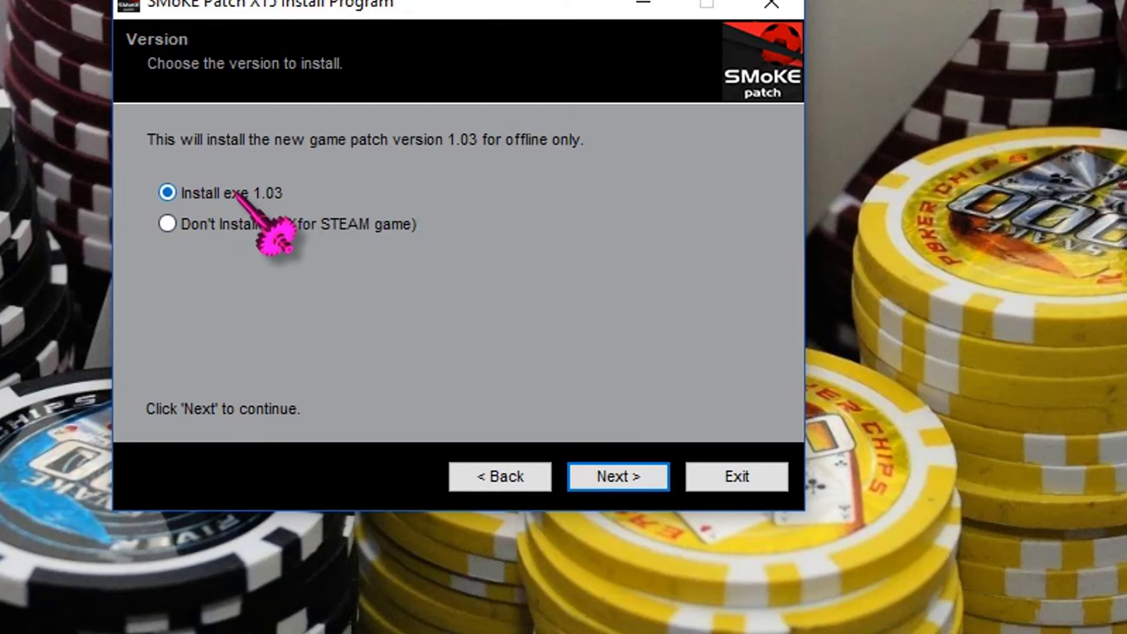
pyautogui.click(633, 478)
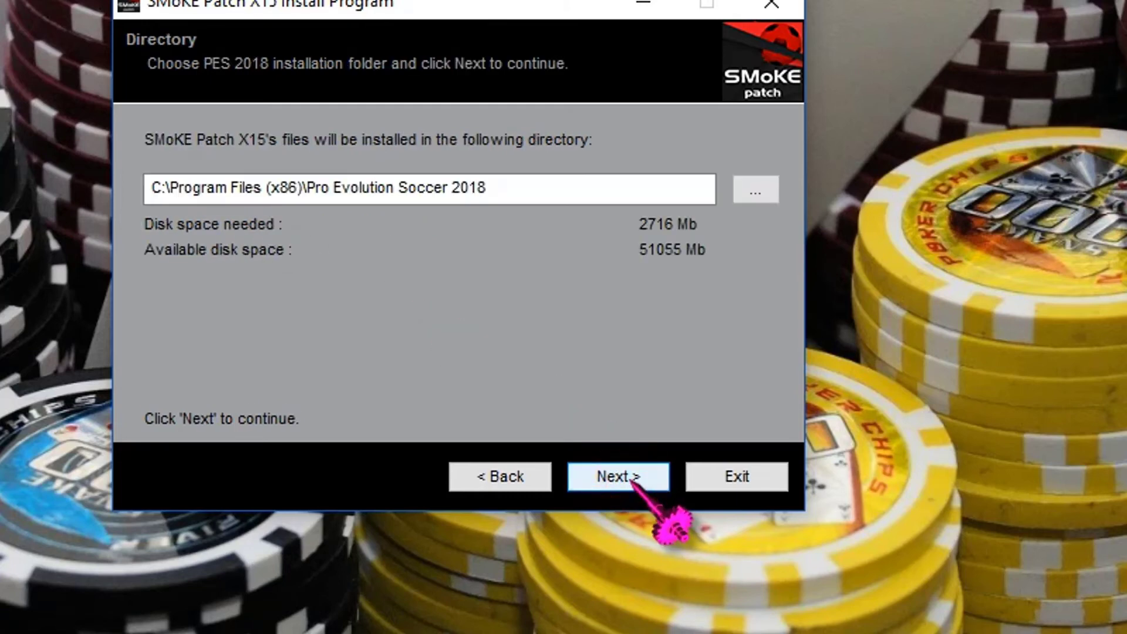
# Step: Set the installation directory to E:\GAMES\Konami 2018\Pro Evolution Soccer 2018 and start installing the patch
pyautogui.click(757, 189)
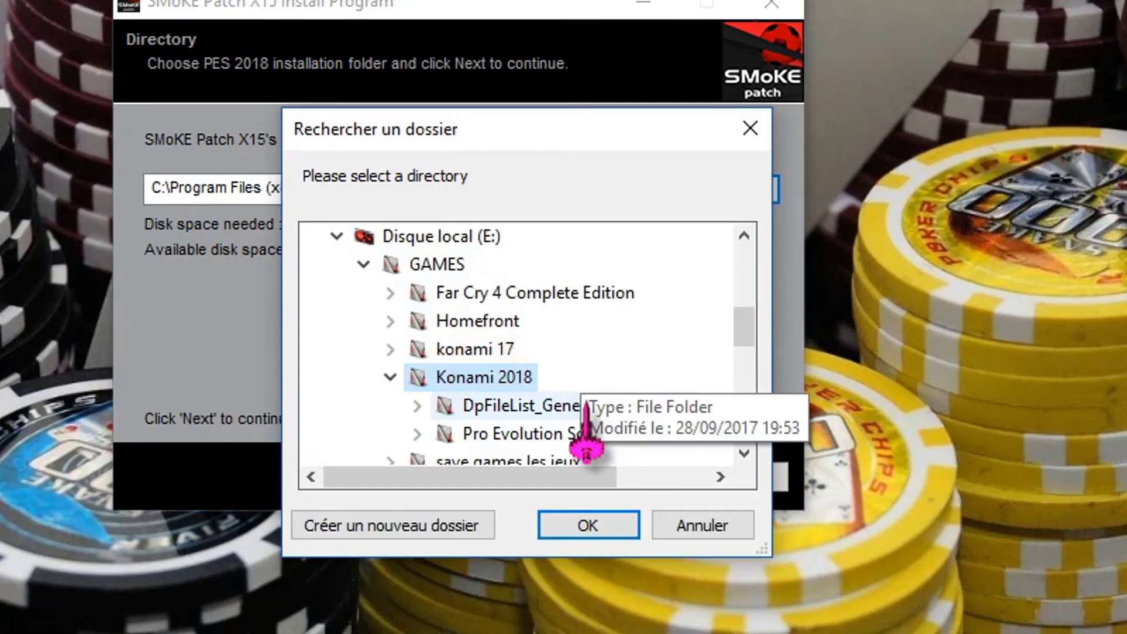
pyautogui.doubleClick(566, 433)
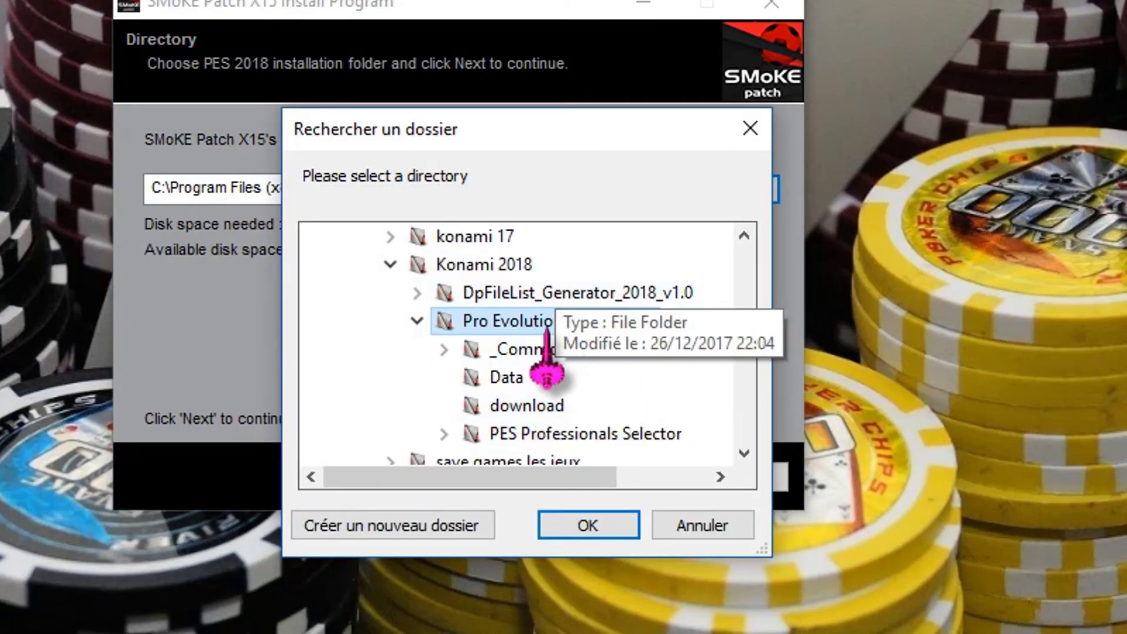
pyautogui.click(587, 525)
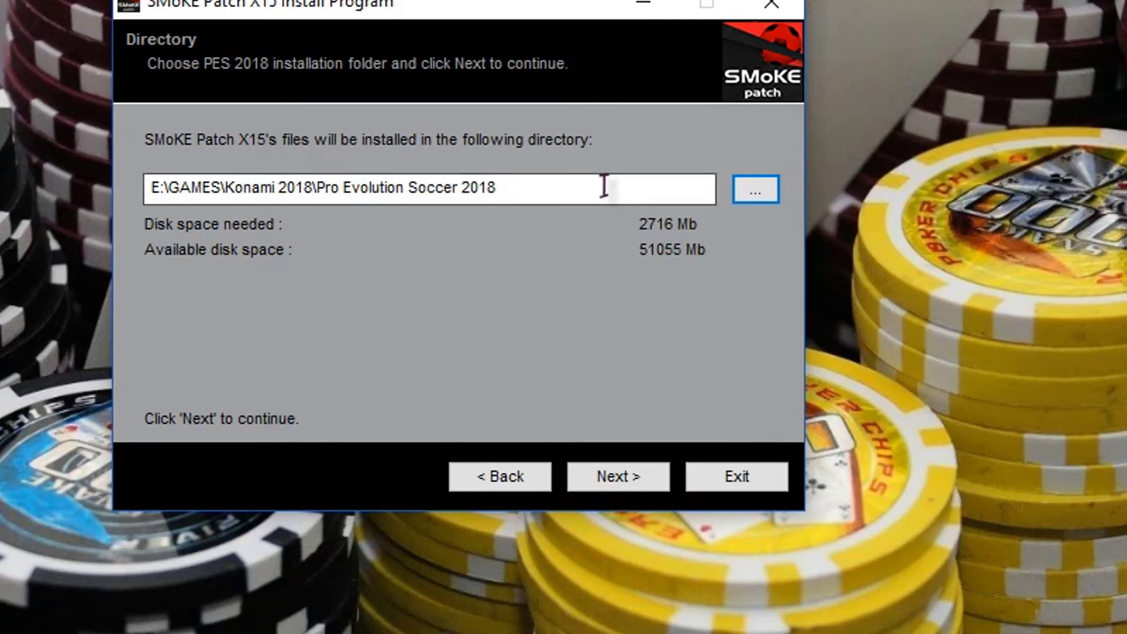
pyautogui.click(626, 473)
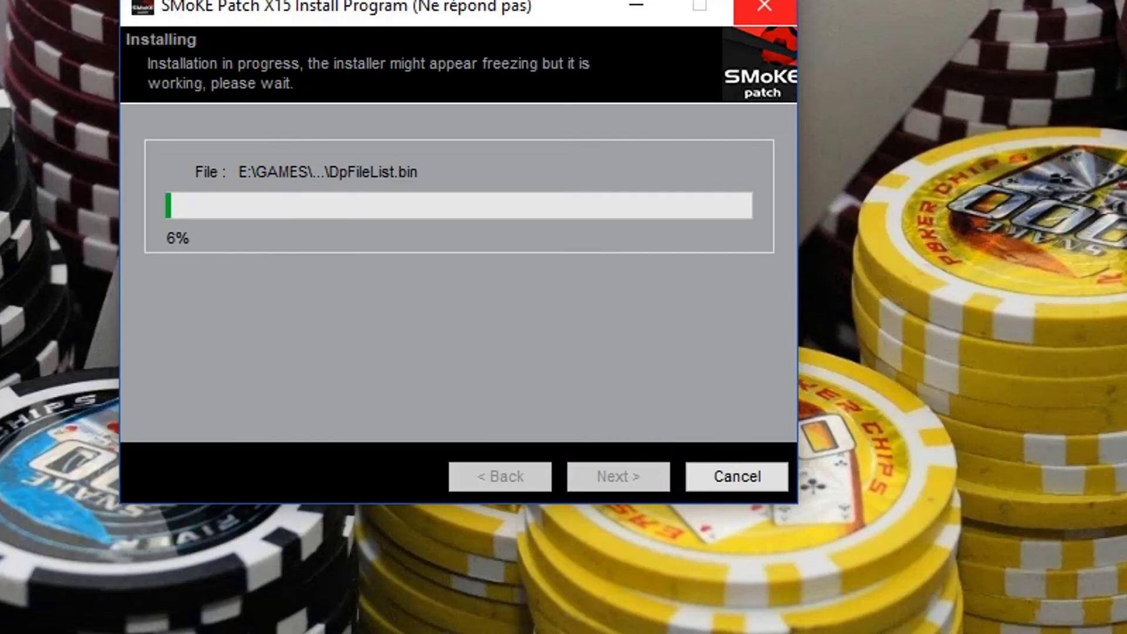
# Step: Refresh the desktop several times
pyautogui.rightClick(9, 21)
pyautogui.press('Escape')
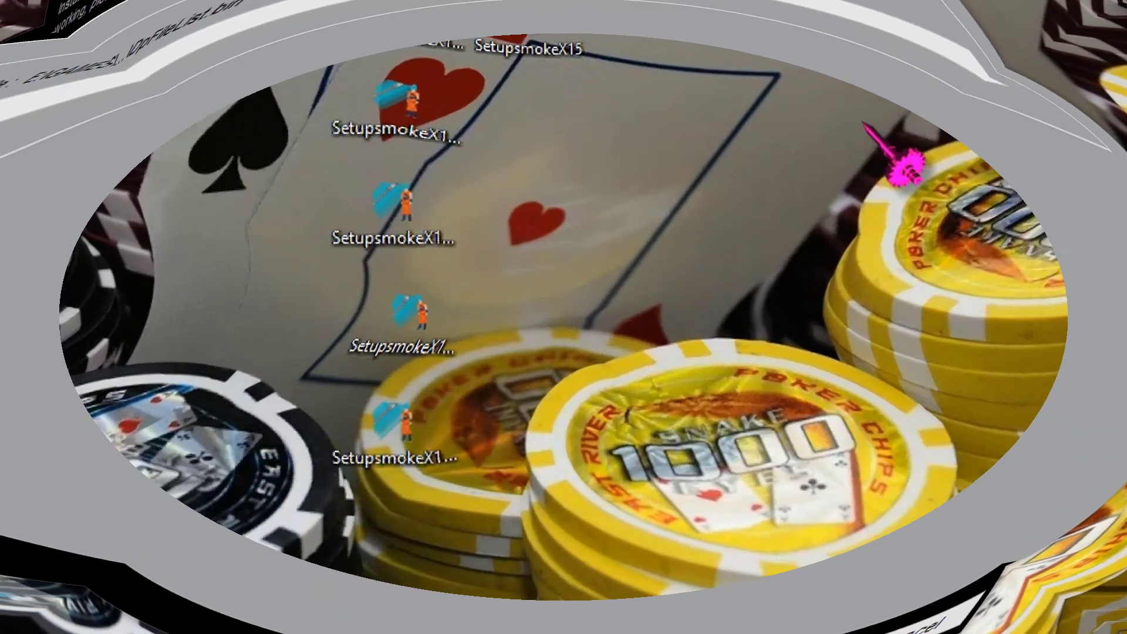
pyautogui.rightClick(720, 205)
pyautogui.click(780, 251)
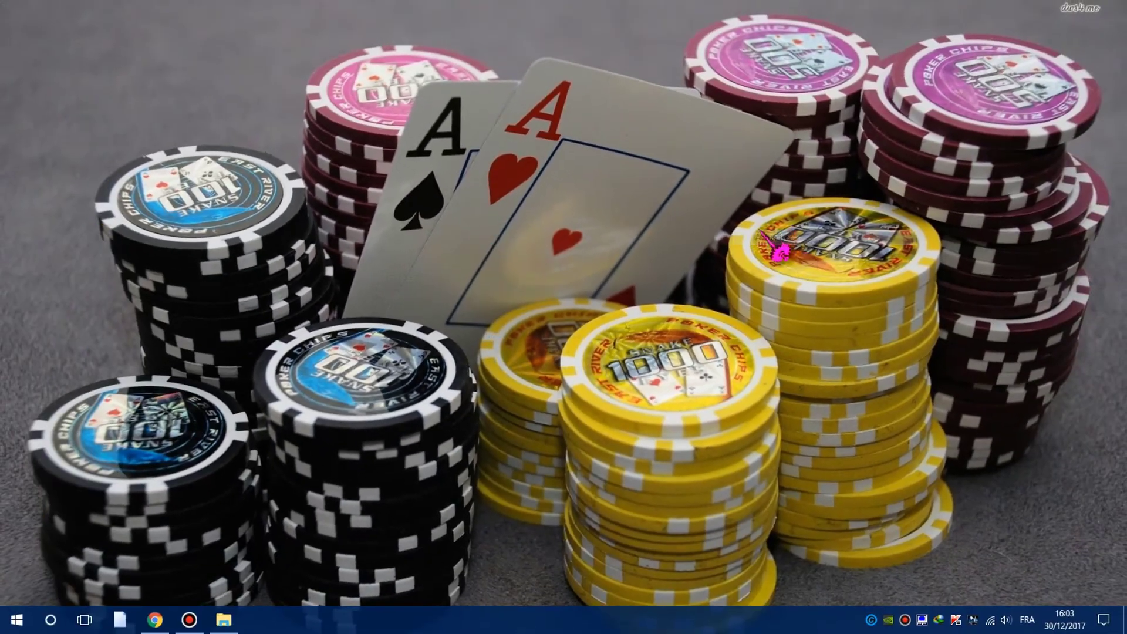
pyautogui.rightClick(675, 165)
pyautogui.click(714, 207)
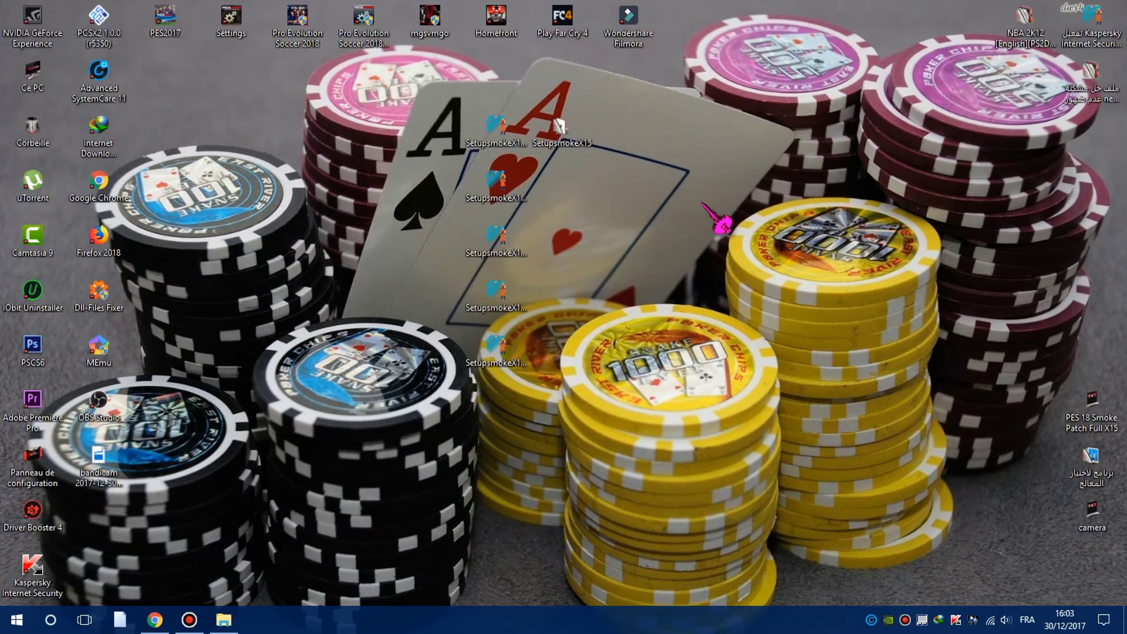
pyautogui.rightClick(700, 202)
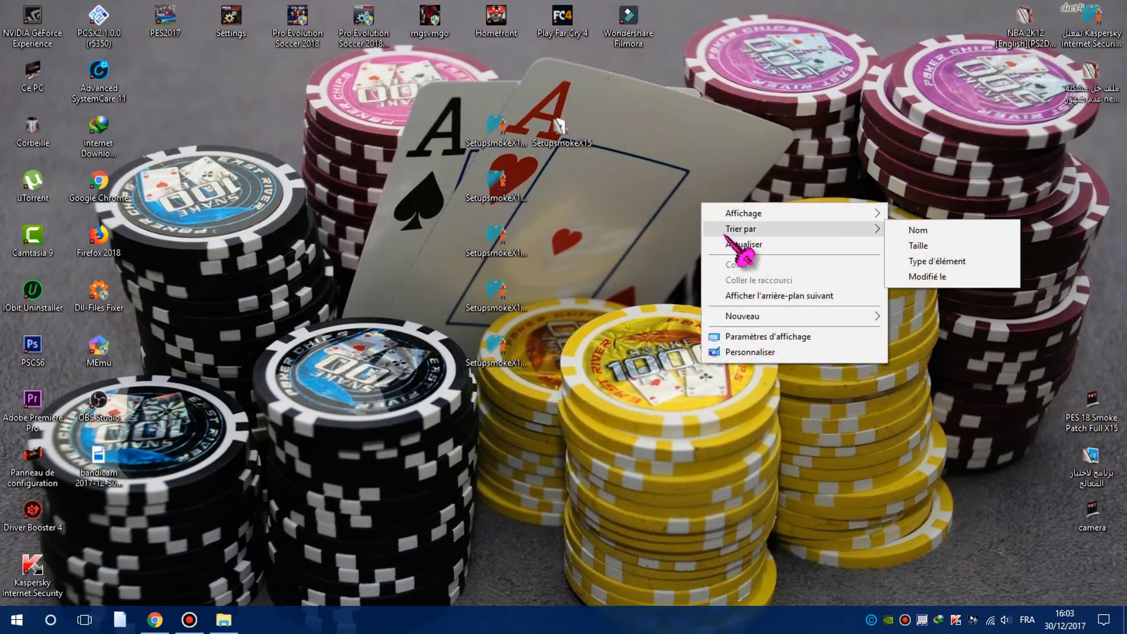
pyautogui.click(729, 245)
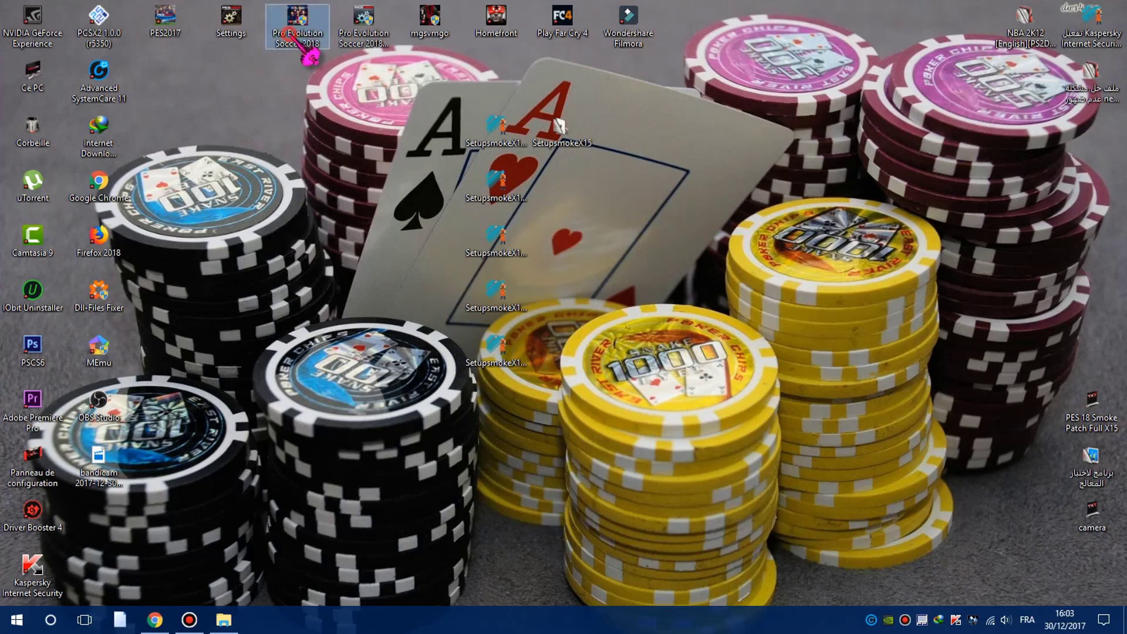
pyautogui.rightClick(311, 116)
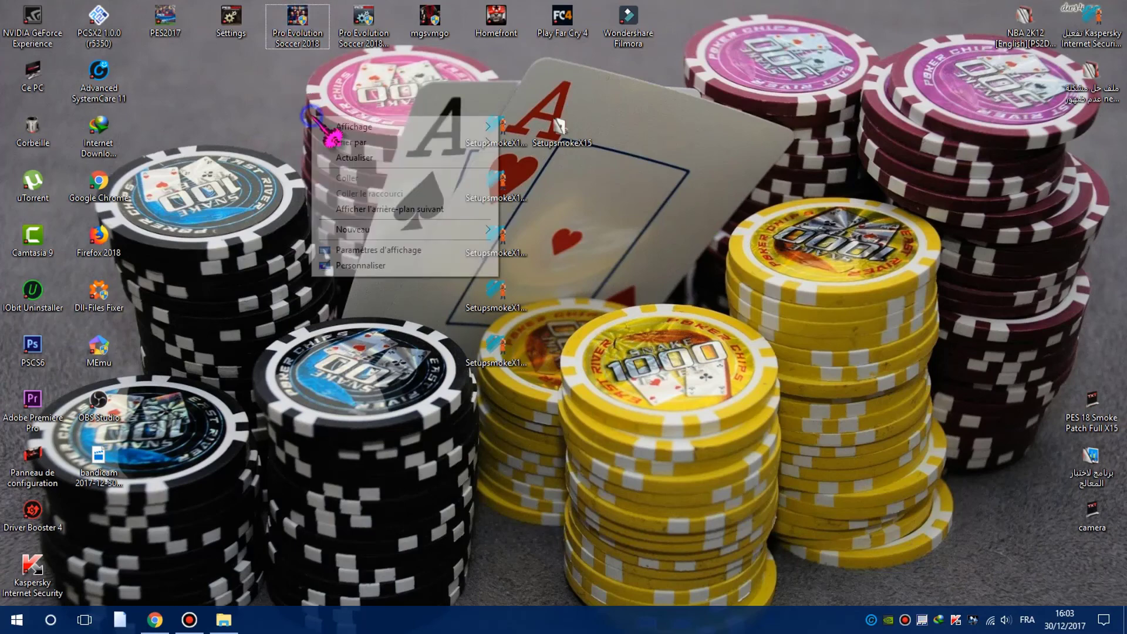
pyautogui.click(347, 164)
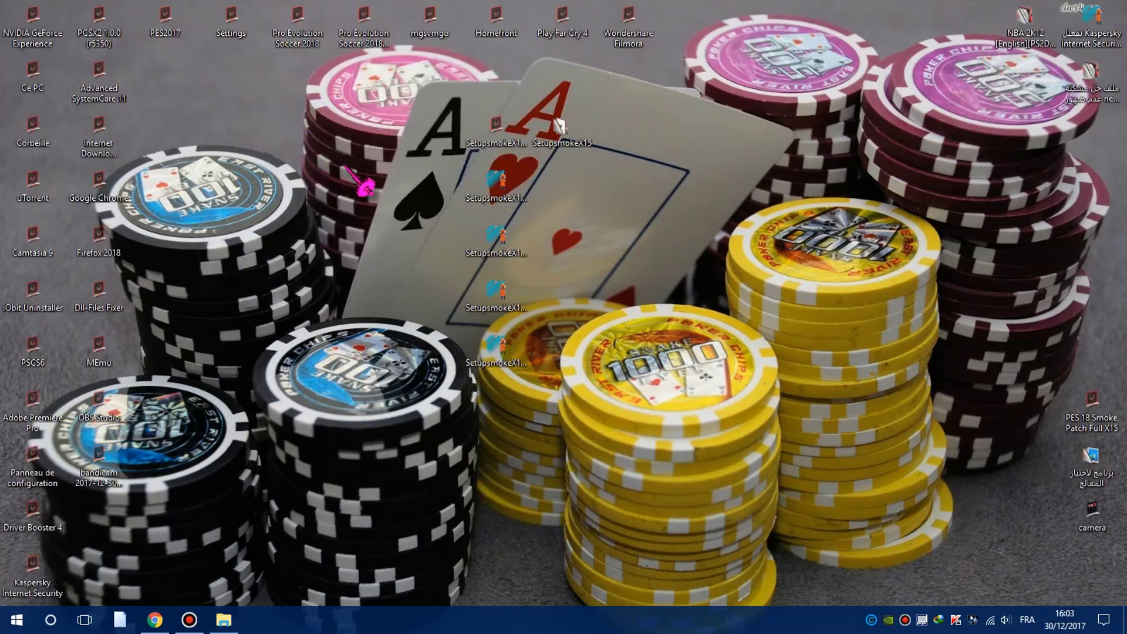
pyautogui.rightClick(778, 118)
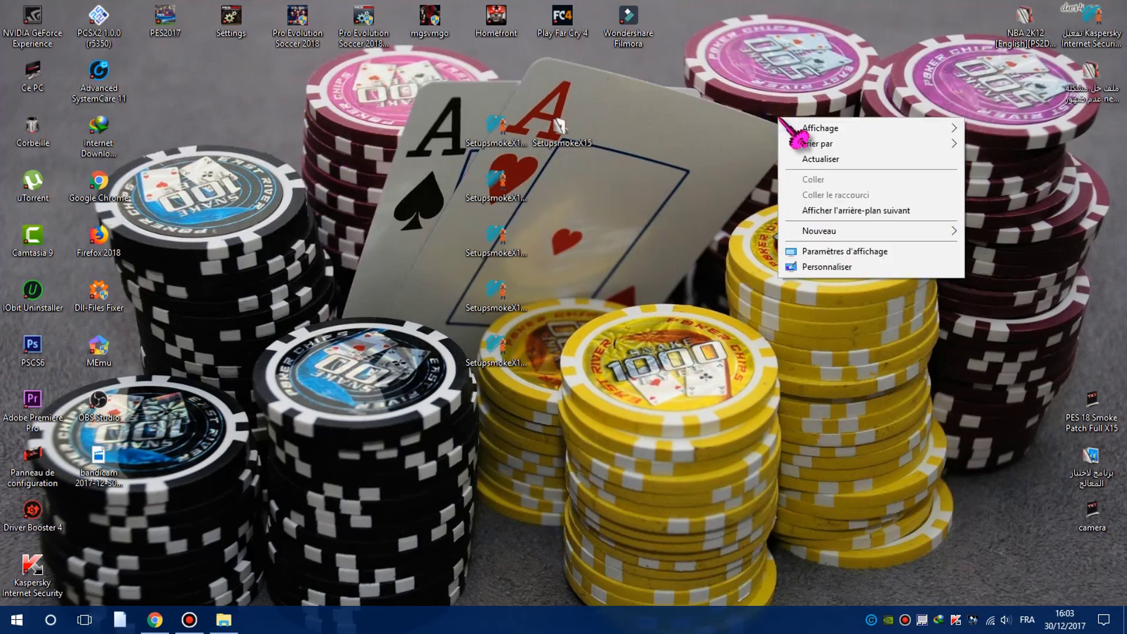
pyautogui.click(841, 159)
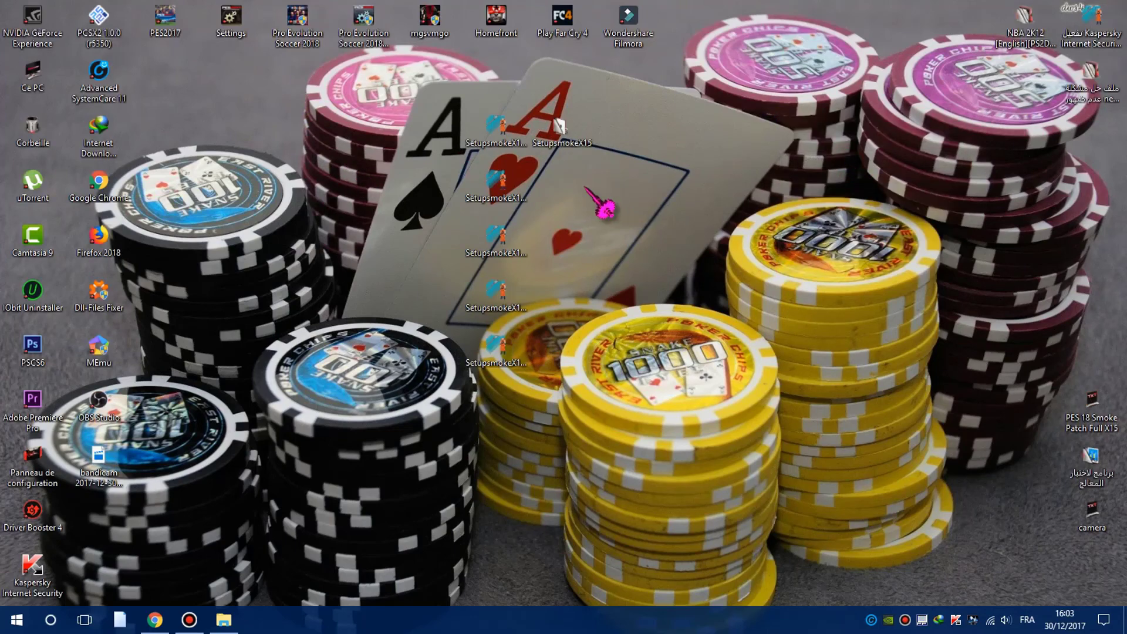